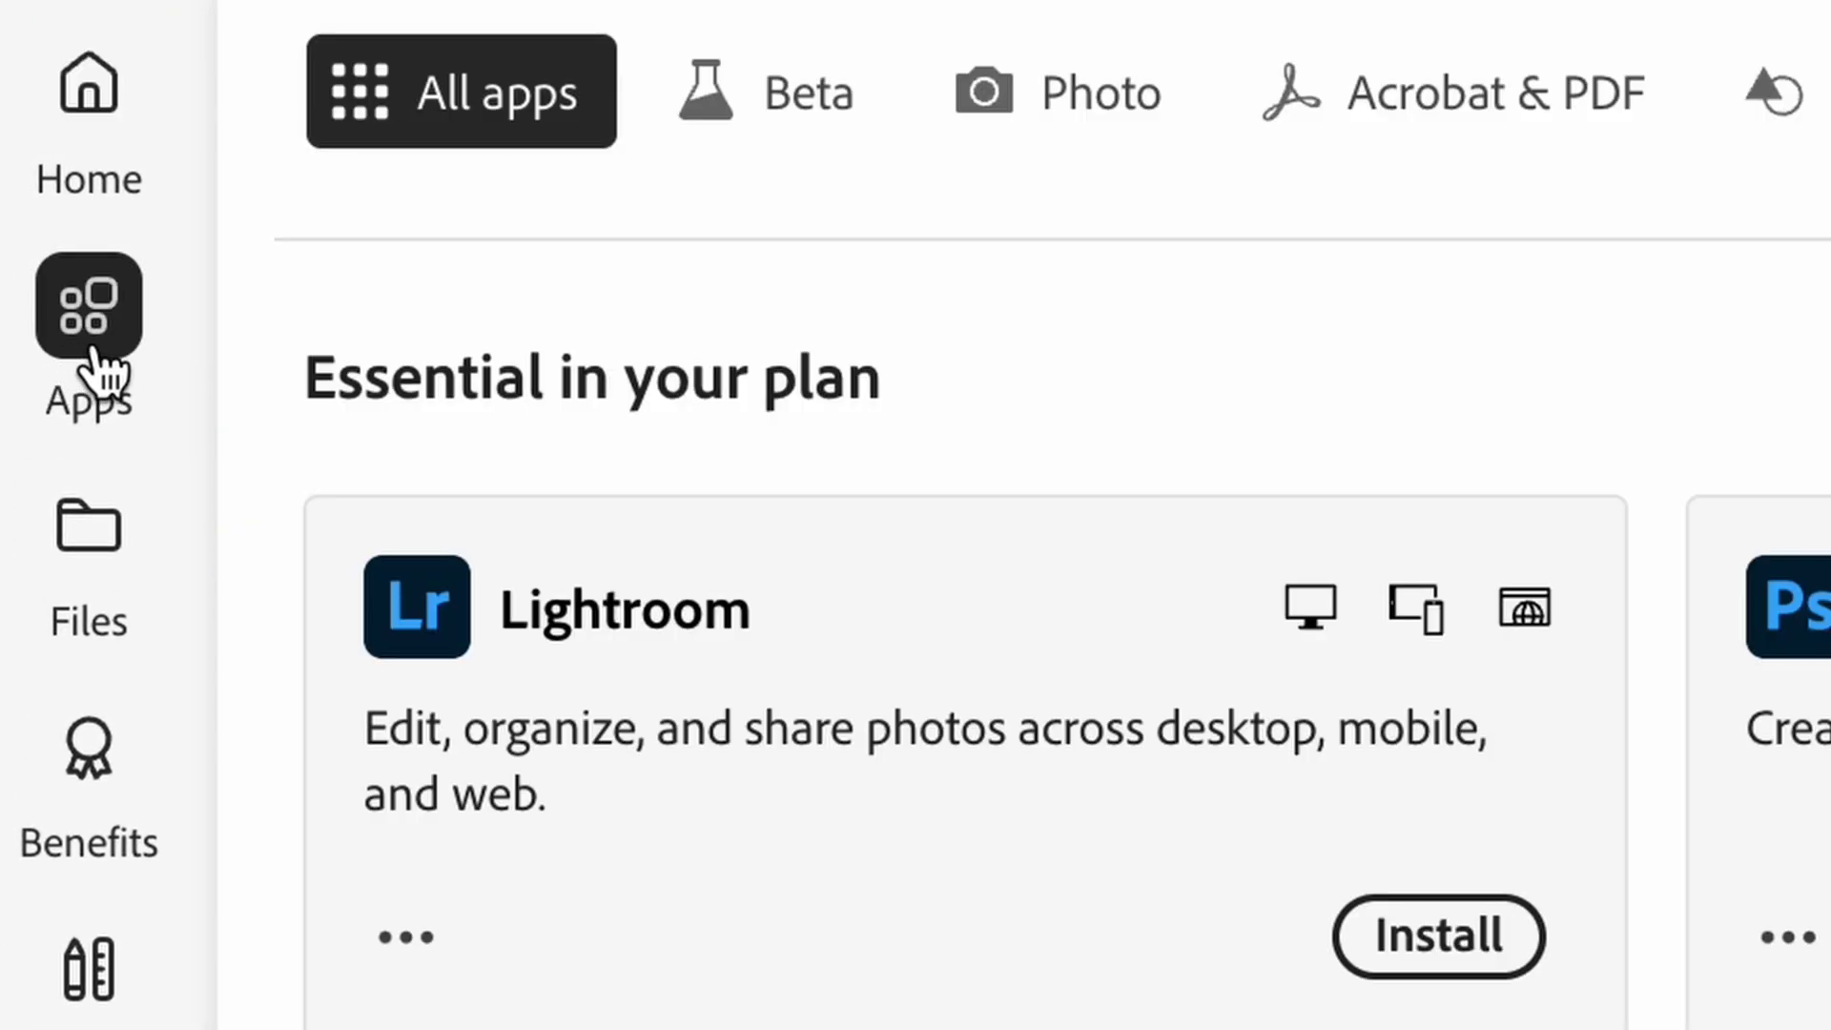
# - Show Creative Cloud's beta apps to launch Photoshop (Beta) and open the 640 × 480 Cheetah.jpg
pyautogui.click(839, 138)
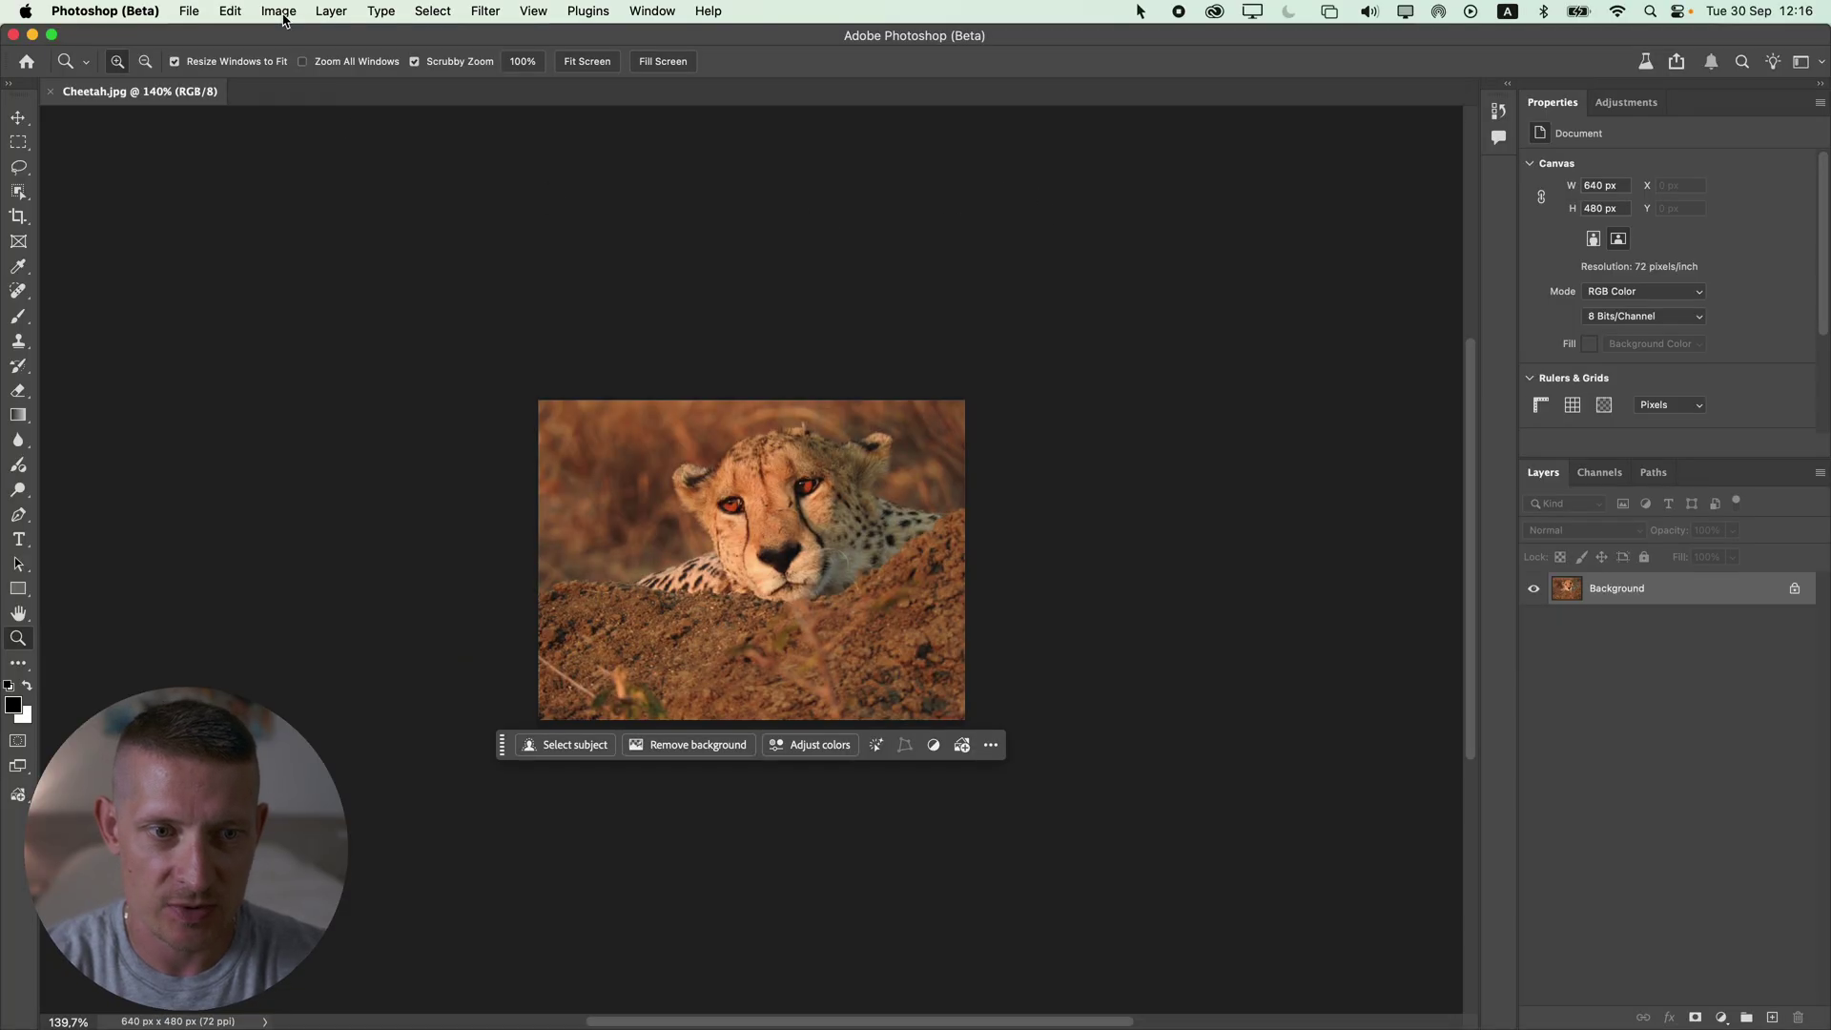
# - Confirm in Image Size that Cheetah.jpg is 640 × 480 pixels at 72 ppi, cancel, and reopen the Image menu
pyautogui.click(279, 11)
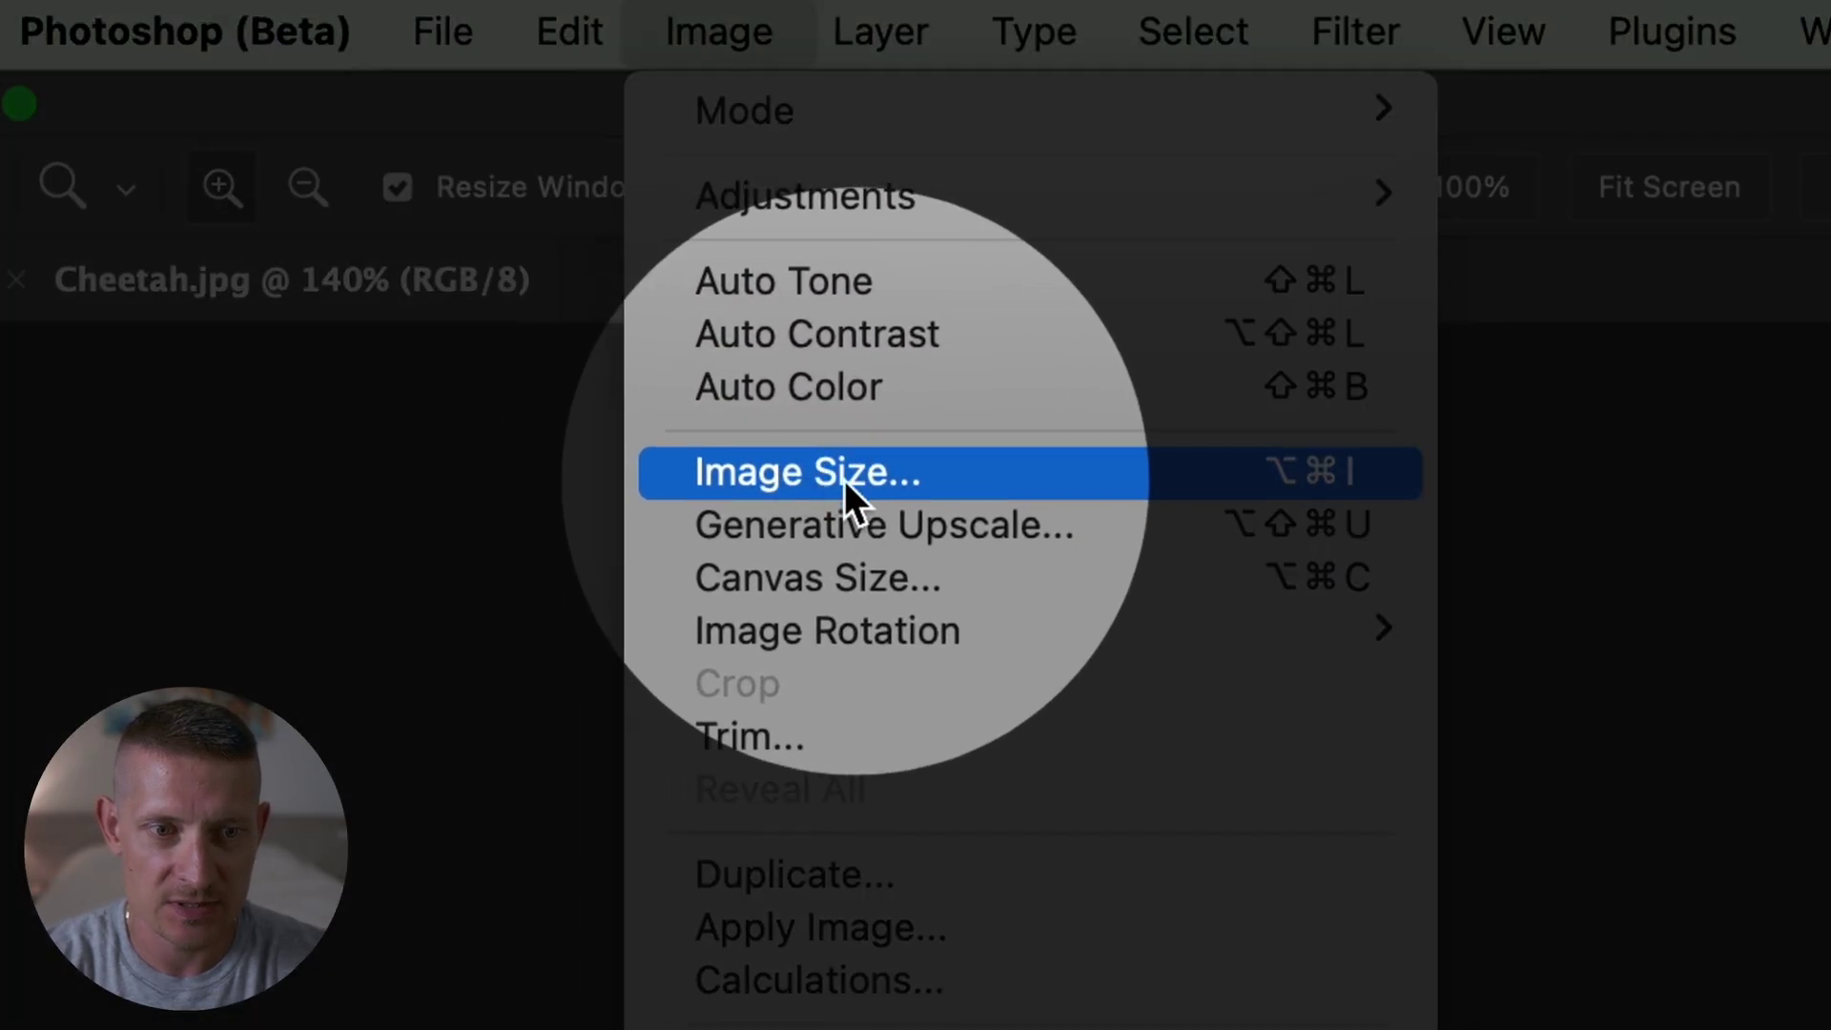
pyautogui.click(828, 482)
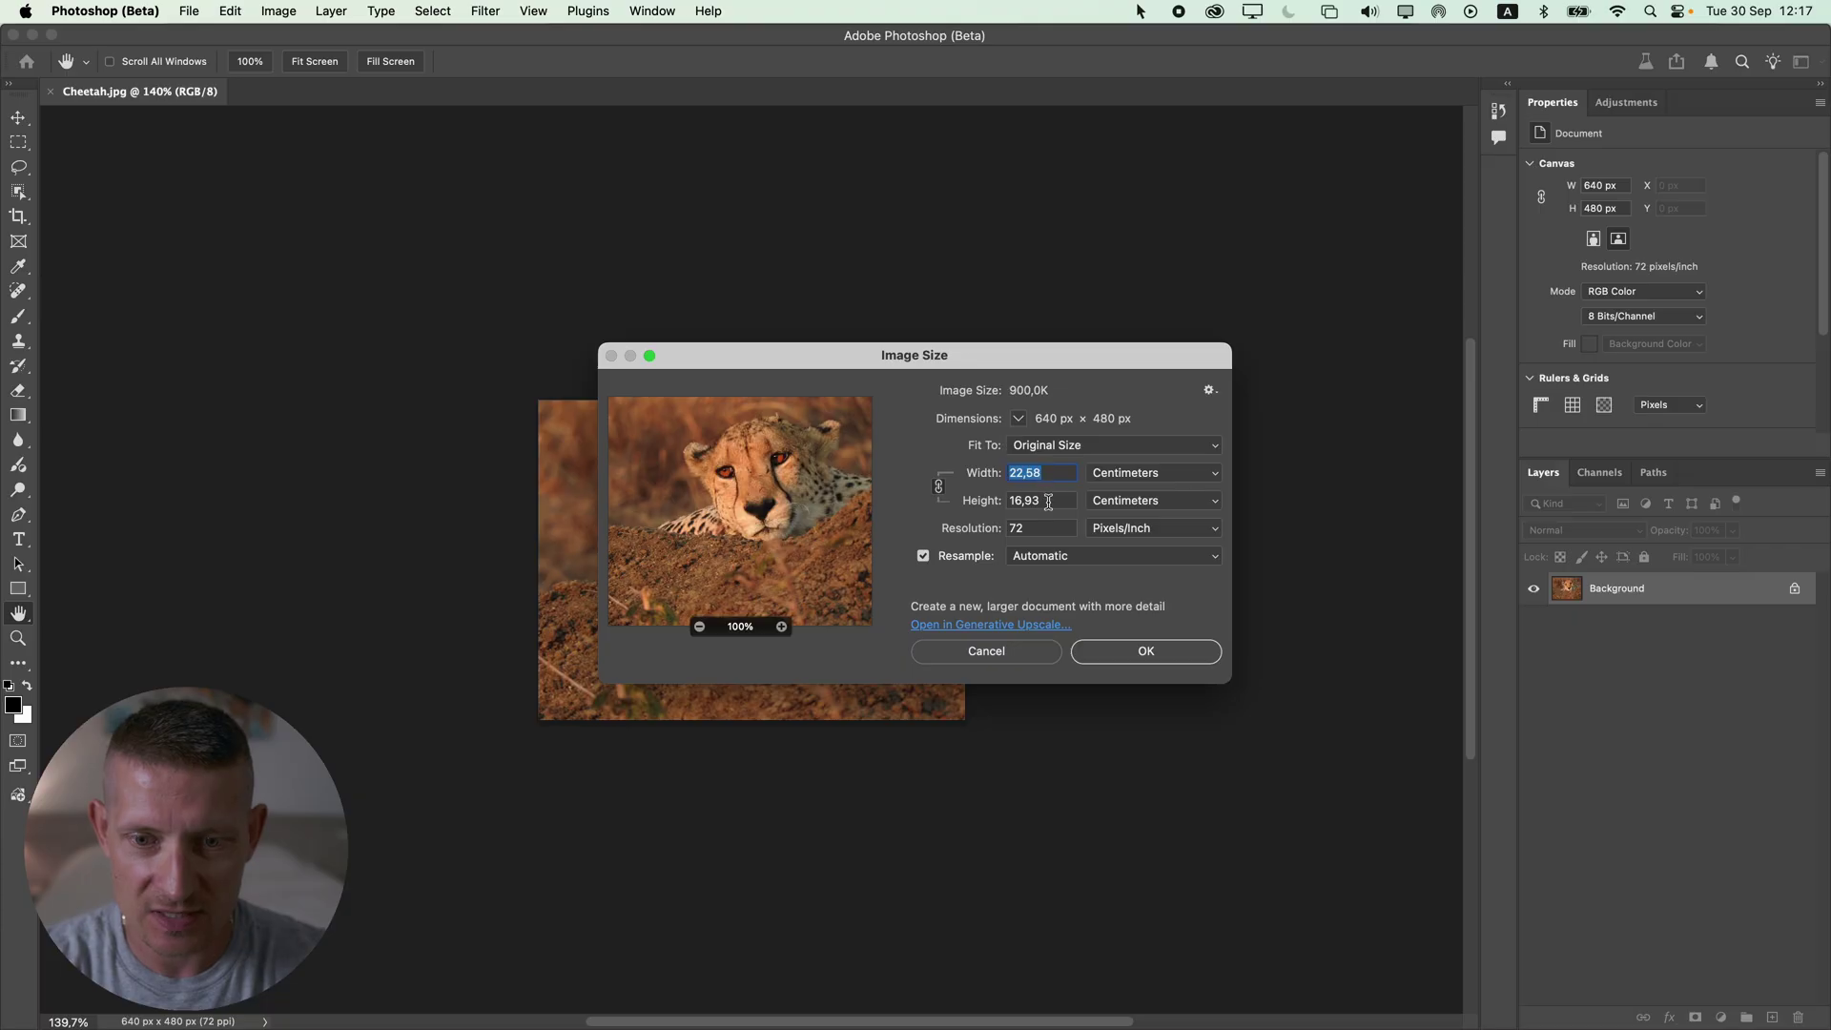
pyautogui.click(1156, 473)
pyautogui.click(1159, 436)
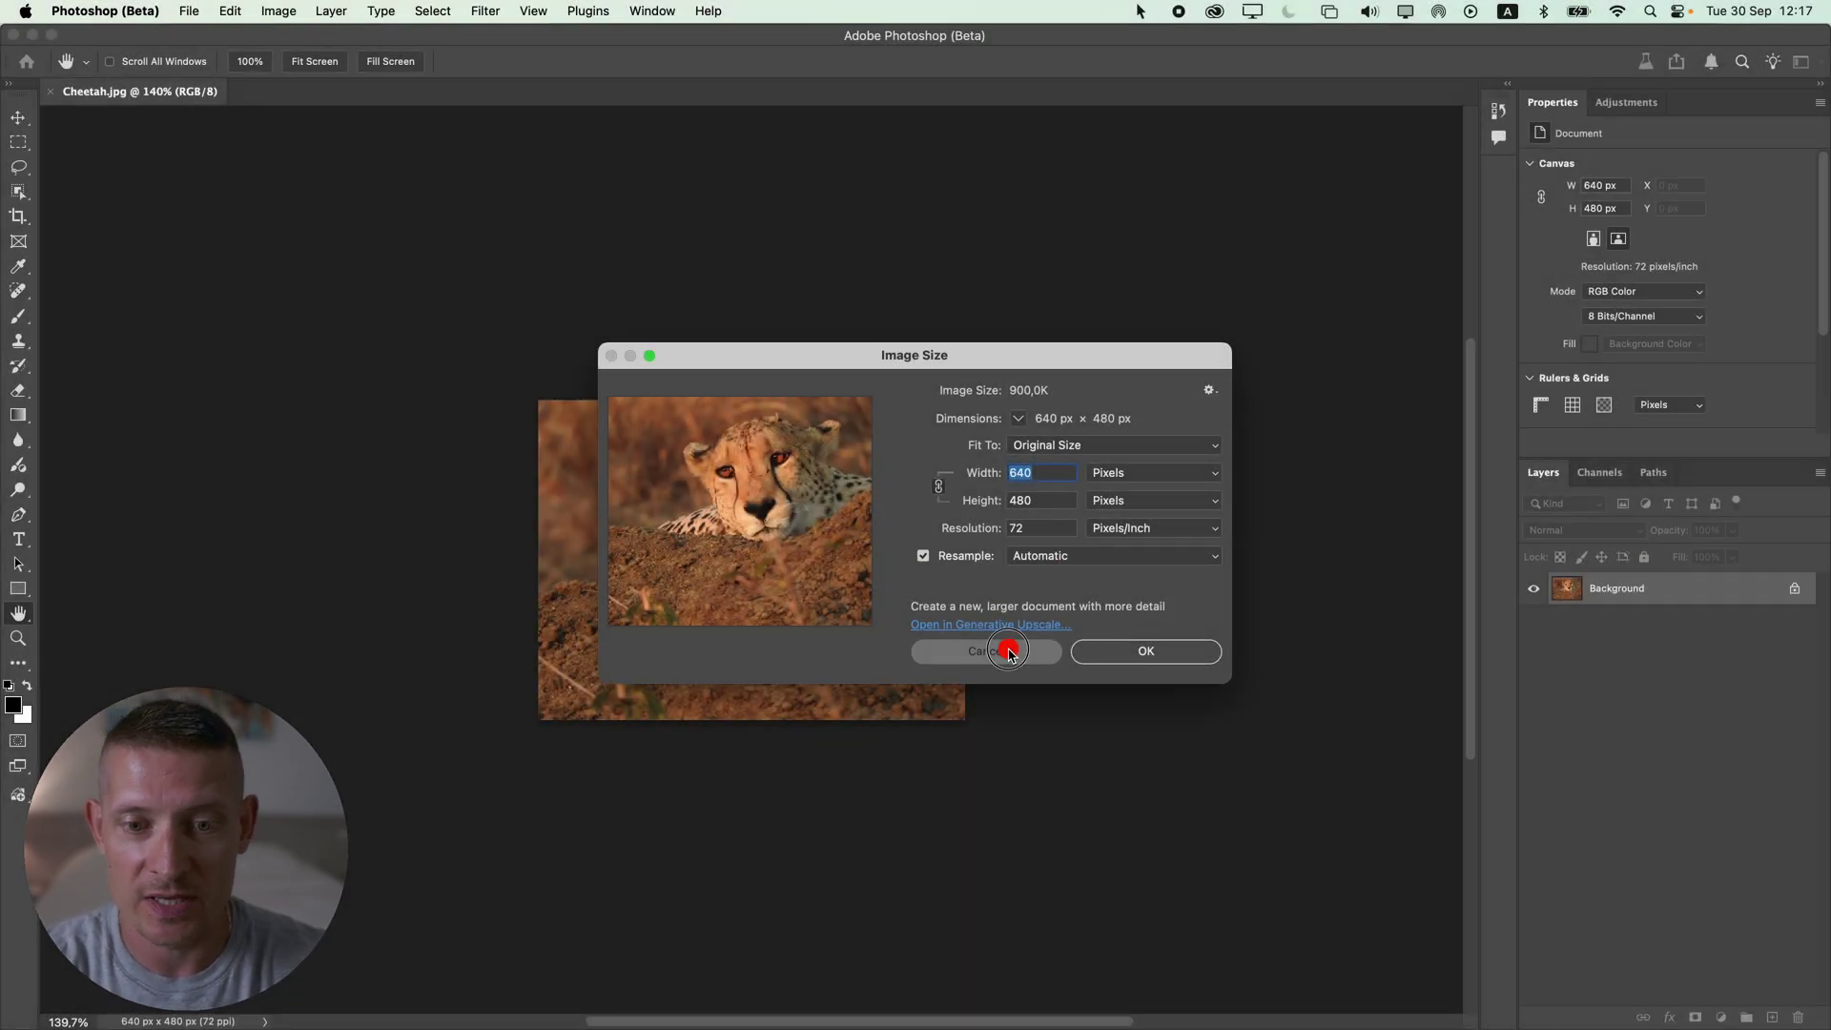
pyautogui.click(1010, 653)
pyautogui.click(250, 11)
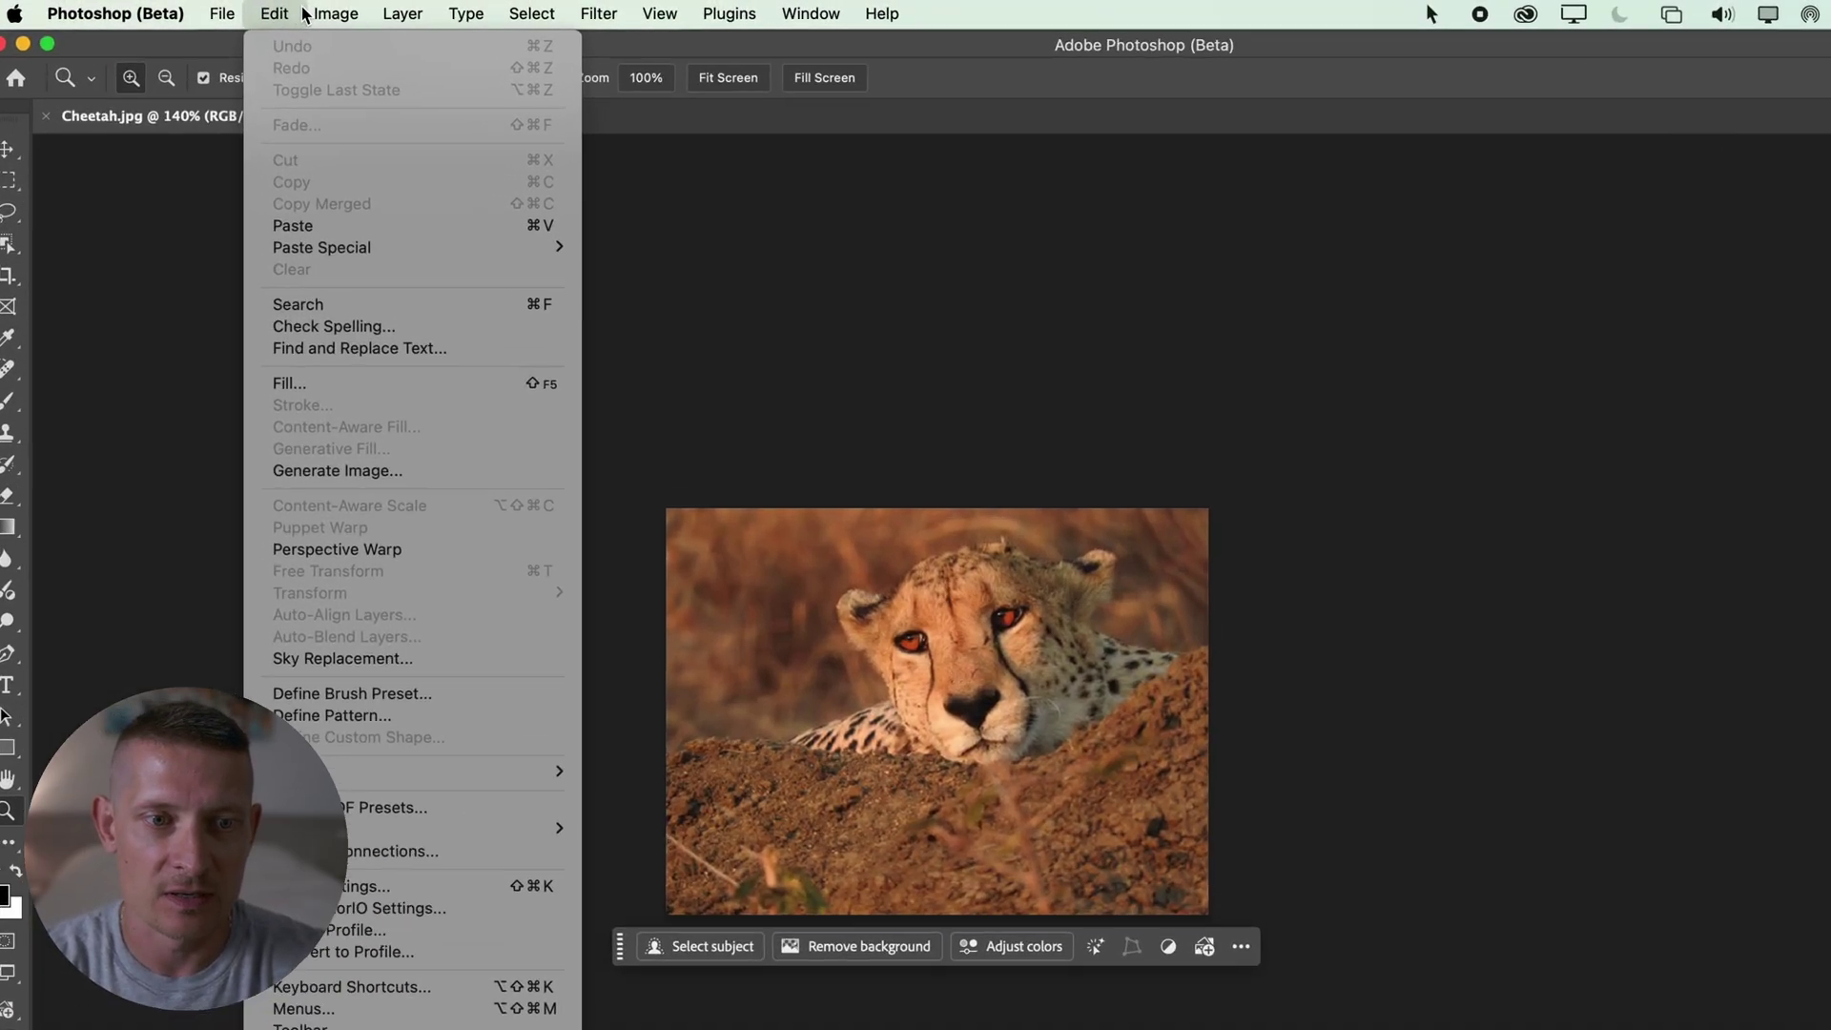
pyautogui.moveTo(264, 12)
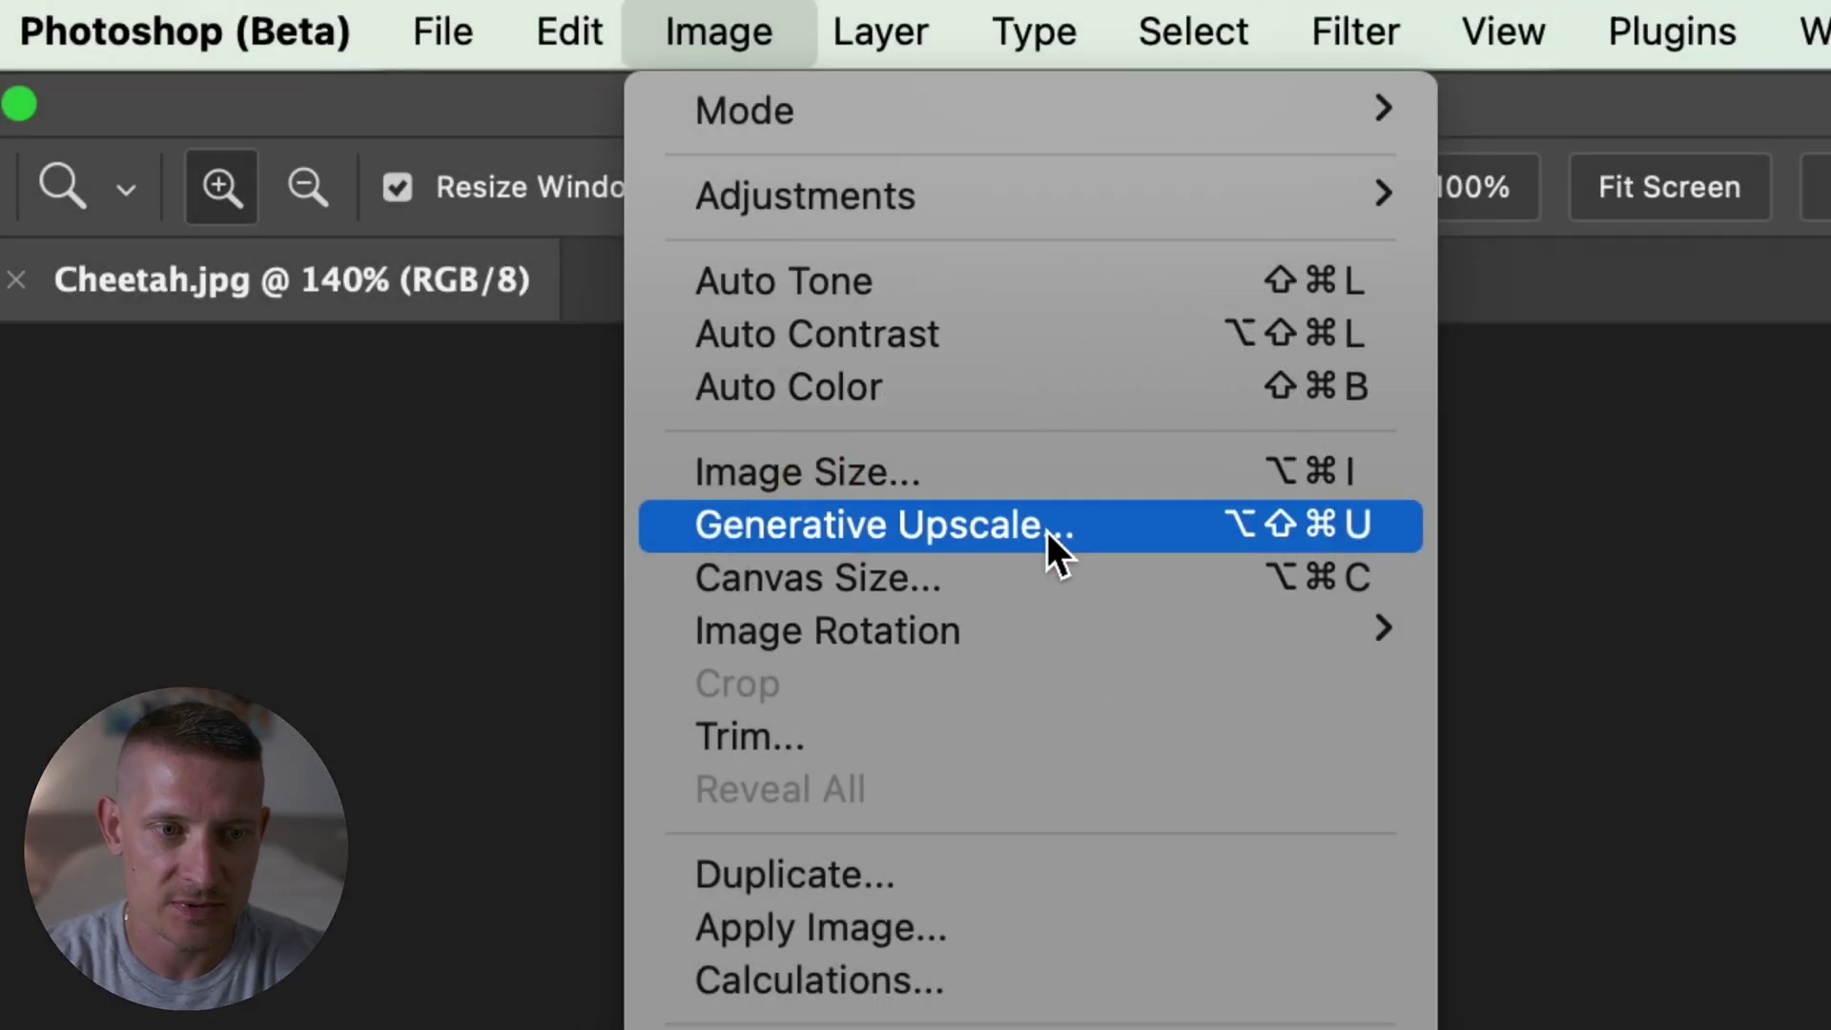
# - Run Generative Upscale at 4x scale to create a 2560 × 1920 px cheetah
pyautogui.click(1040, 526)
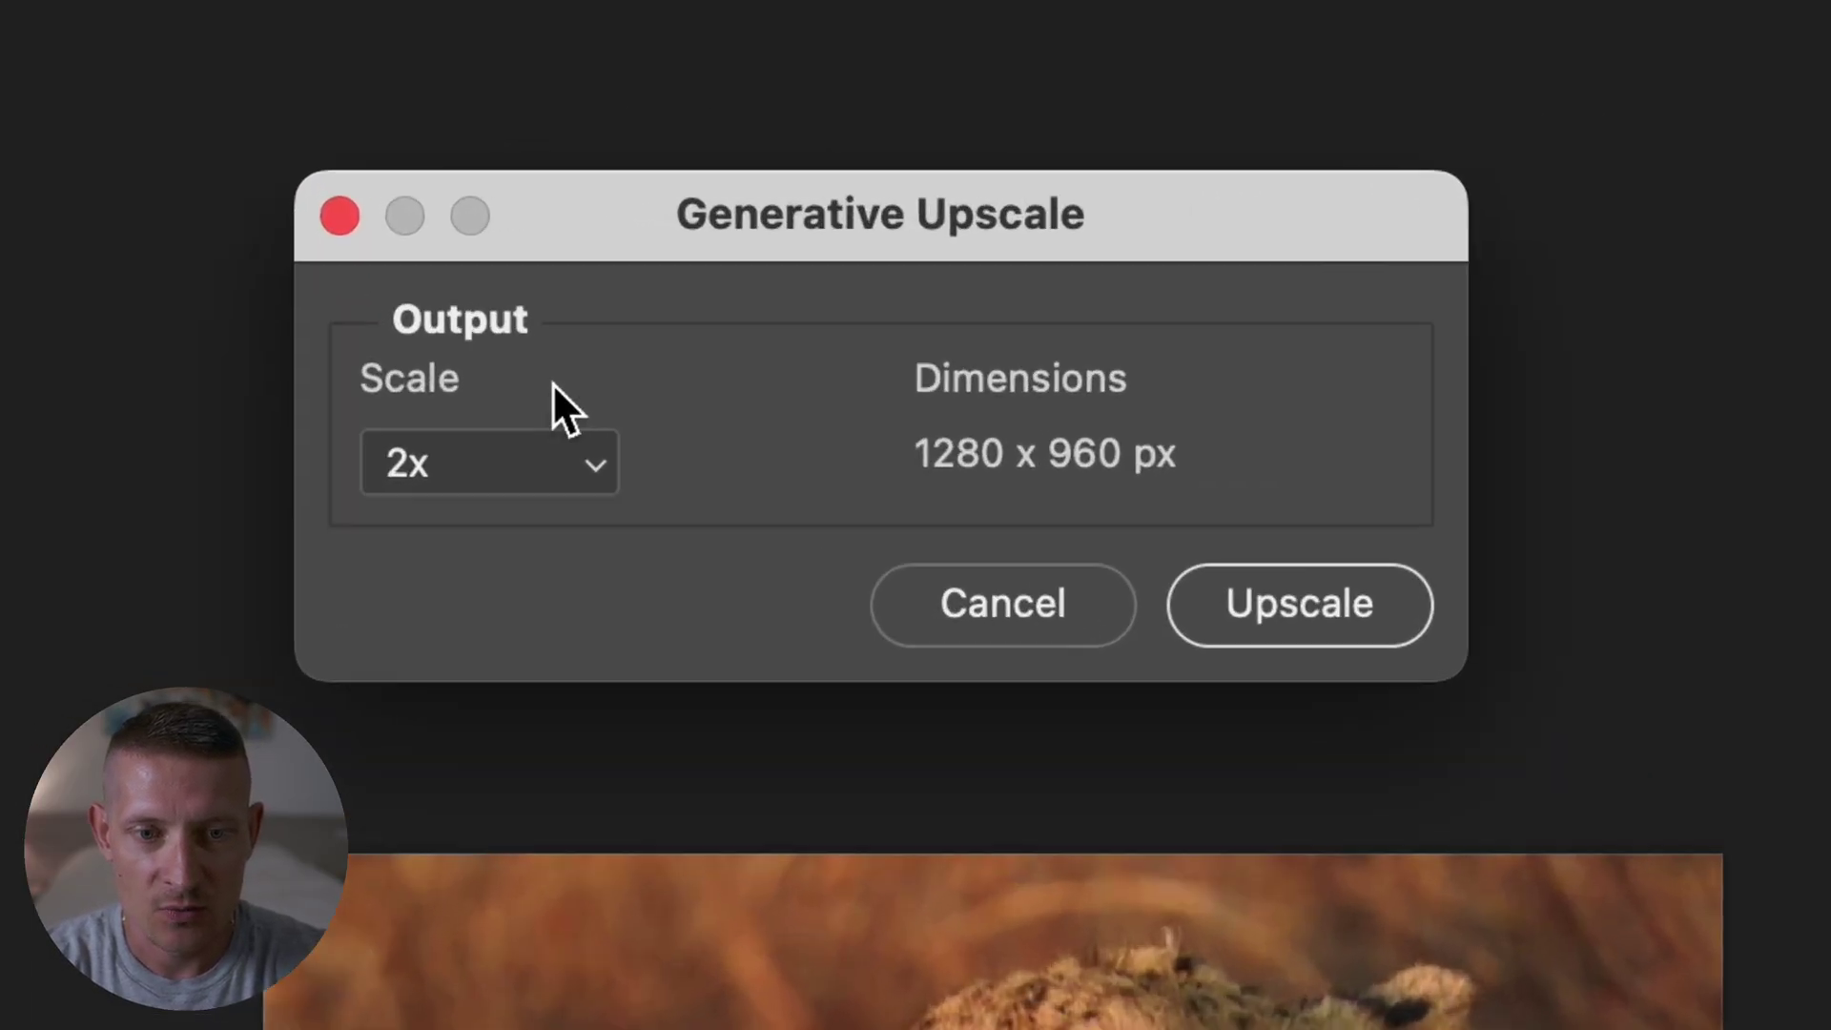
pyautogui.click(607, 286)
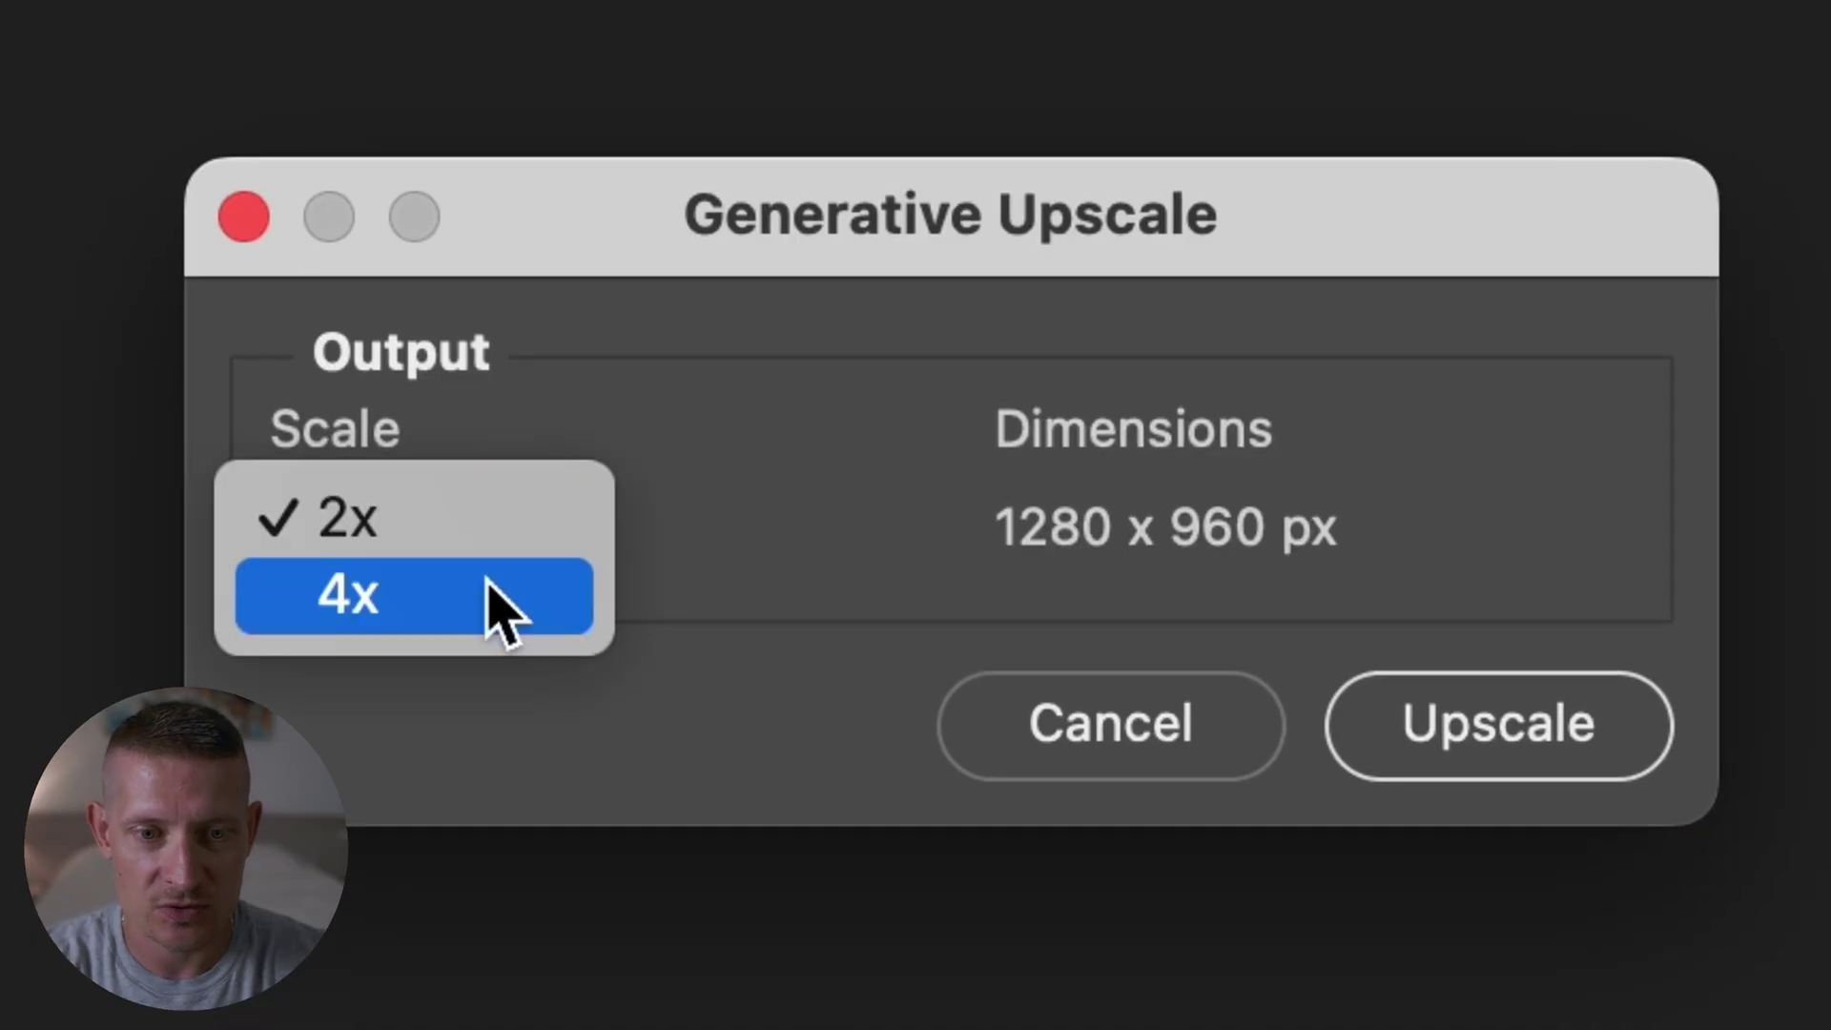
pyautogui.click(472, 591)
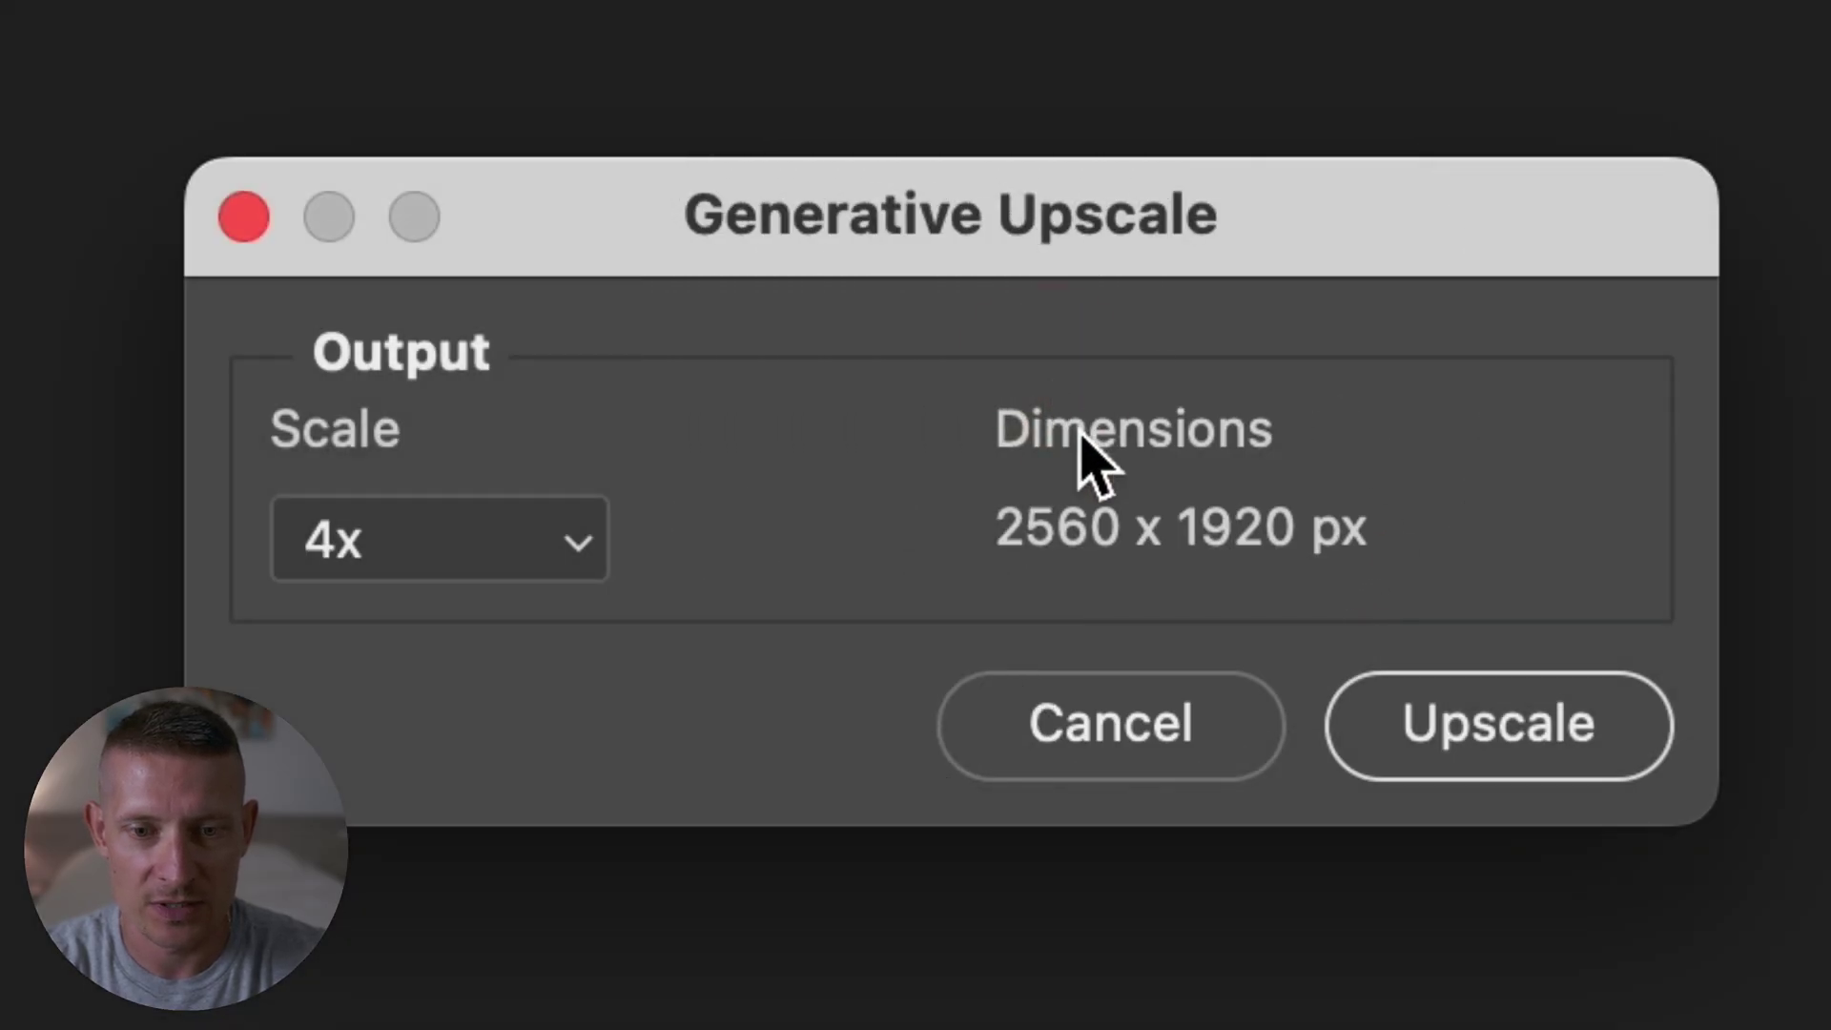
pyautogui.click(1440, 749)
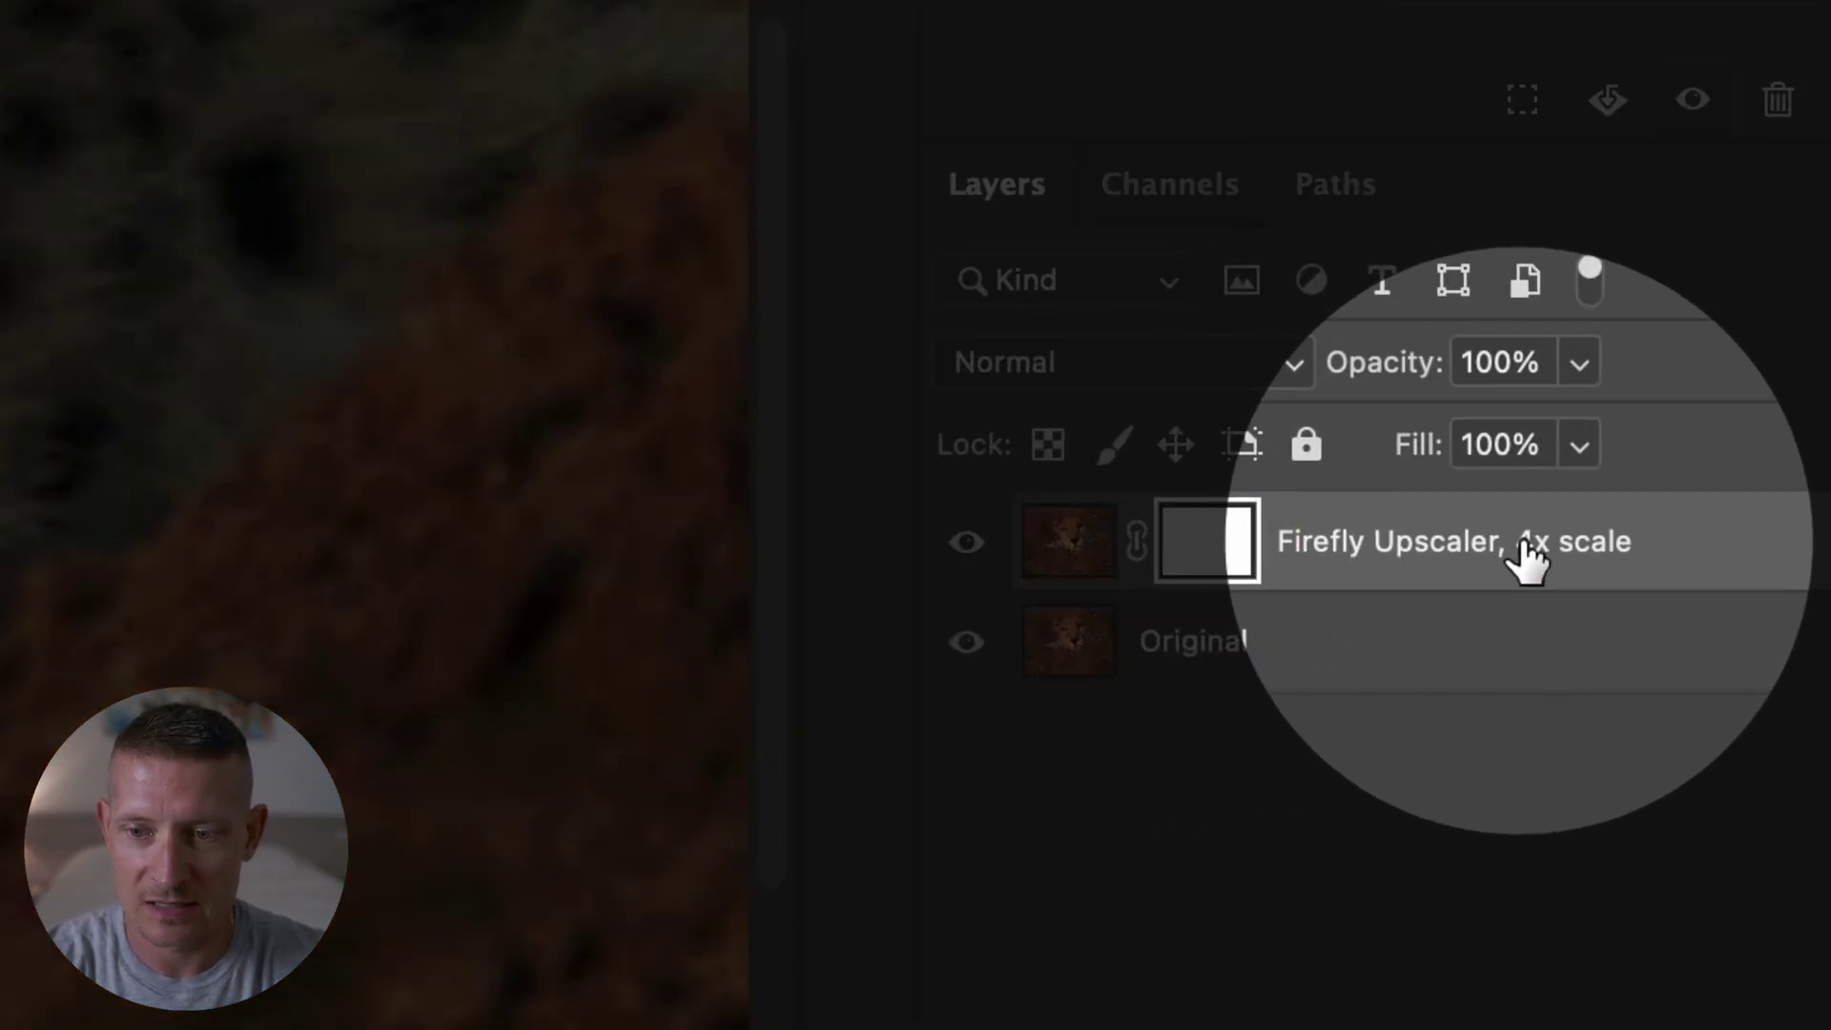
# - Hide the Firefly Upscaler, 4x scale layer to compare it with Original, zooming into the cheetah
pyautogui.click(1501, 559)
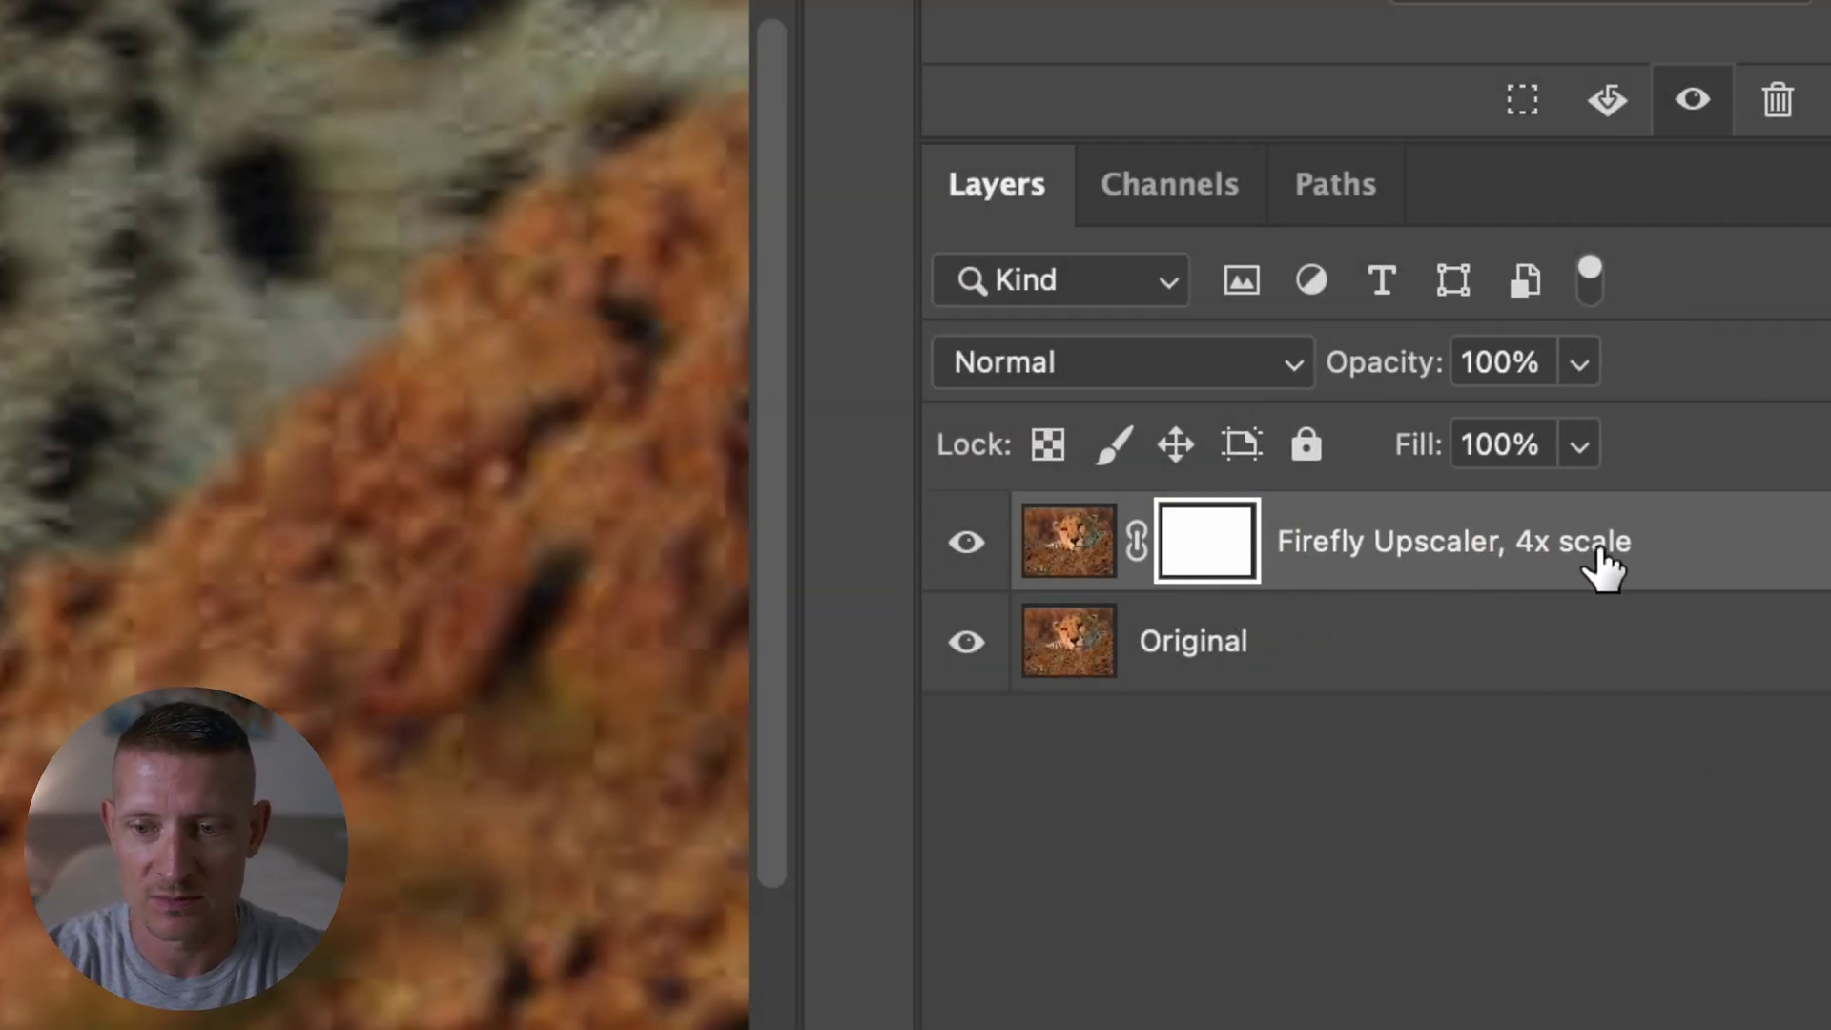
pyautogui.click(972, 549)
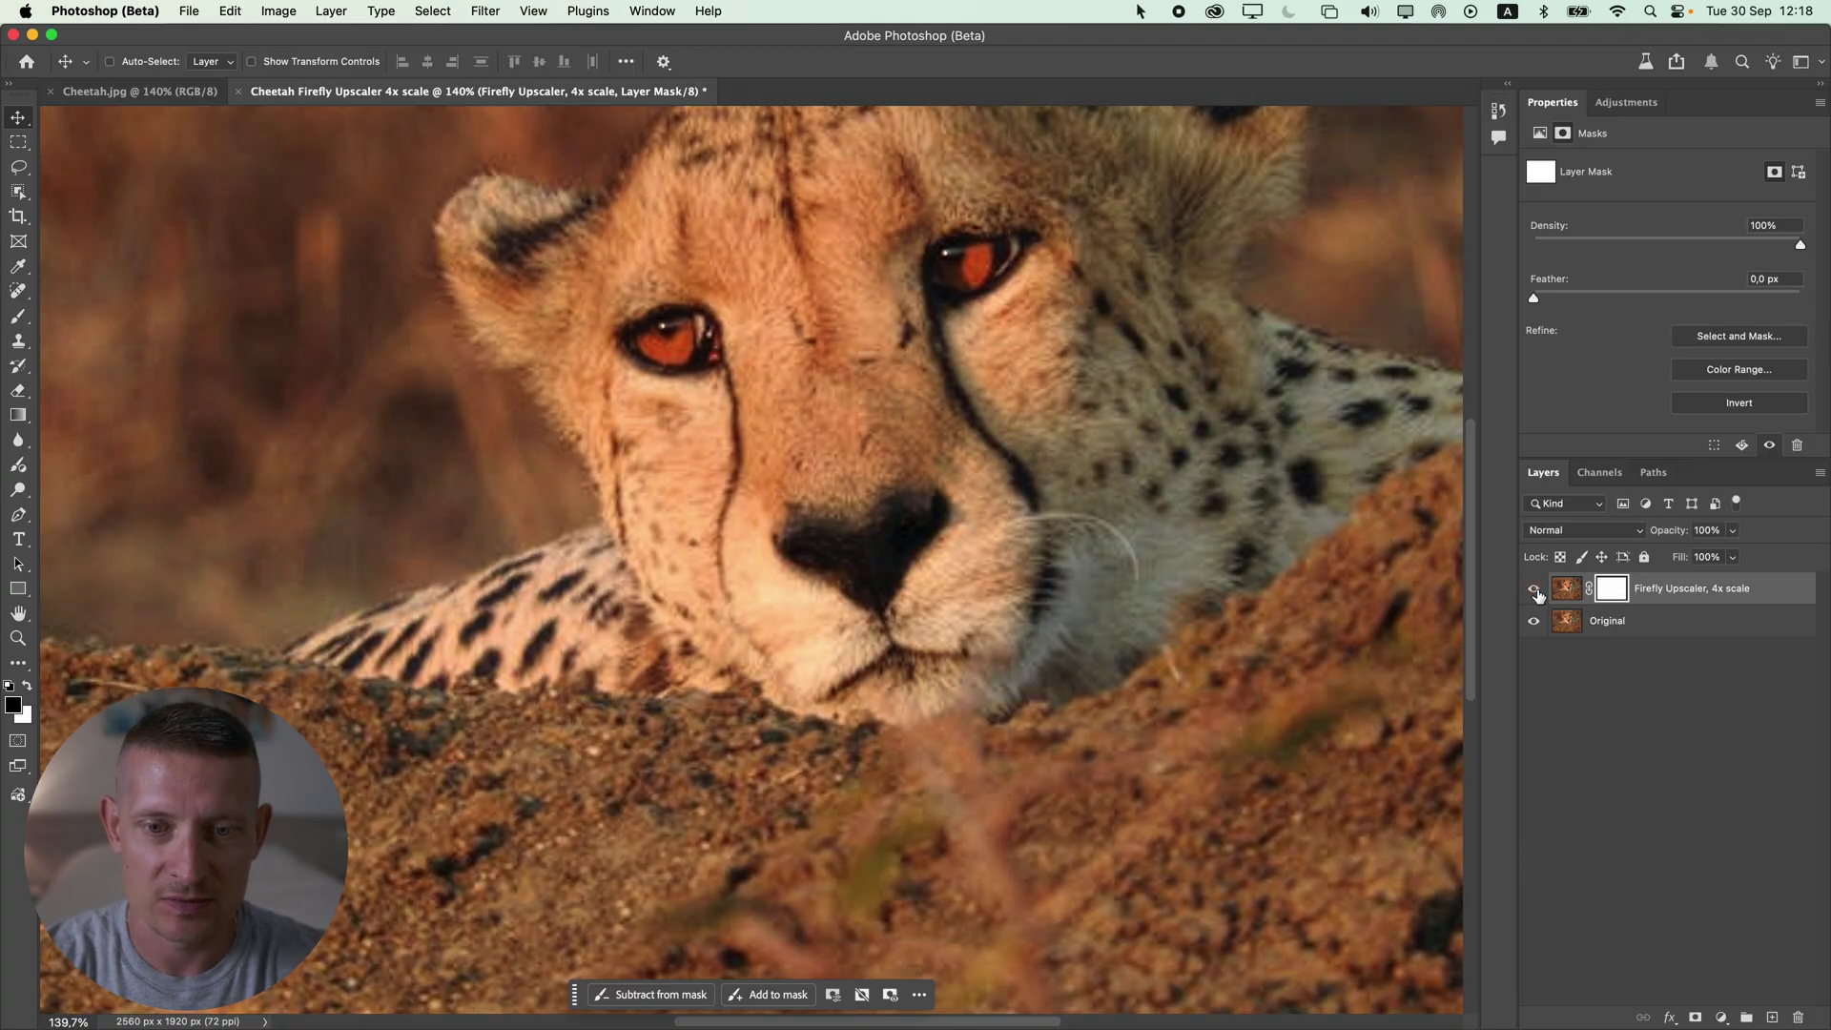
pyautogui.scroll(-2, 924, 531)
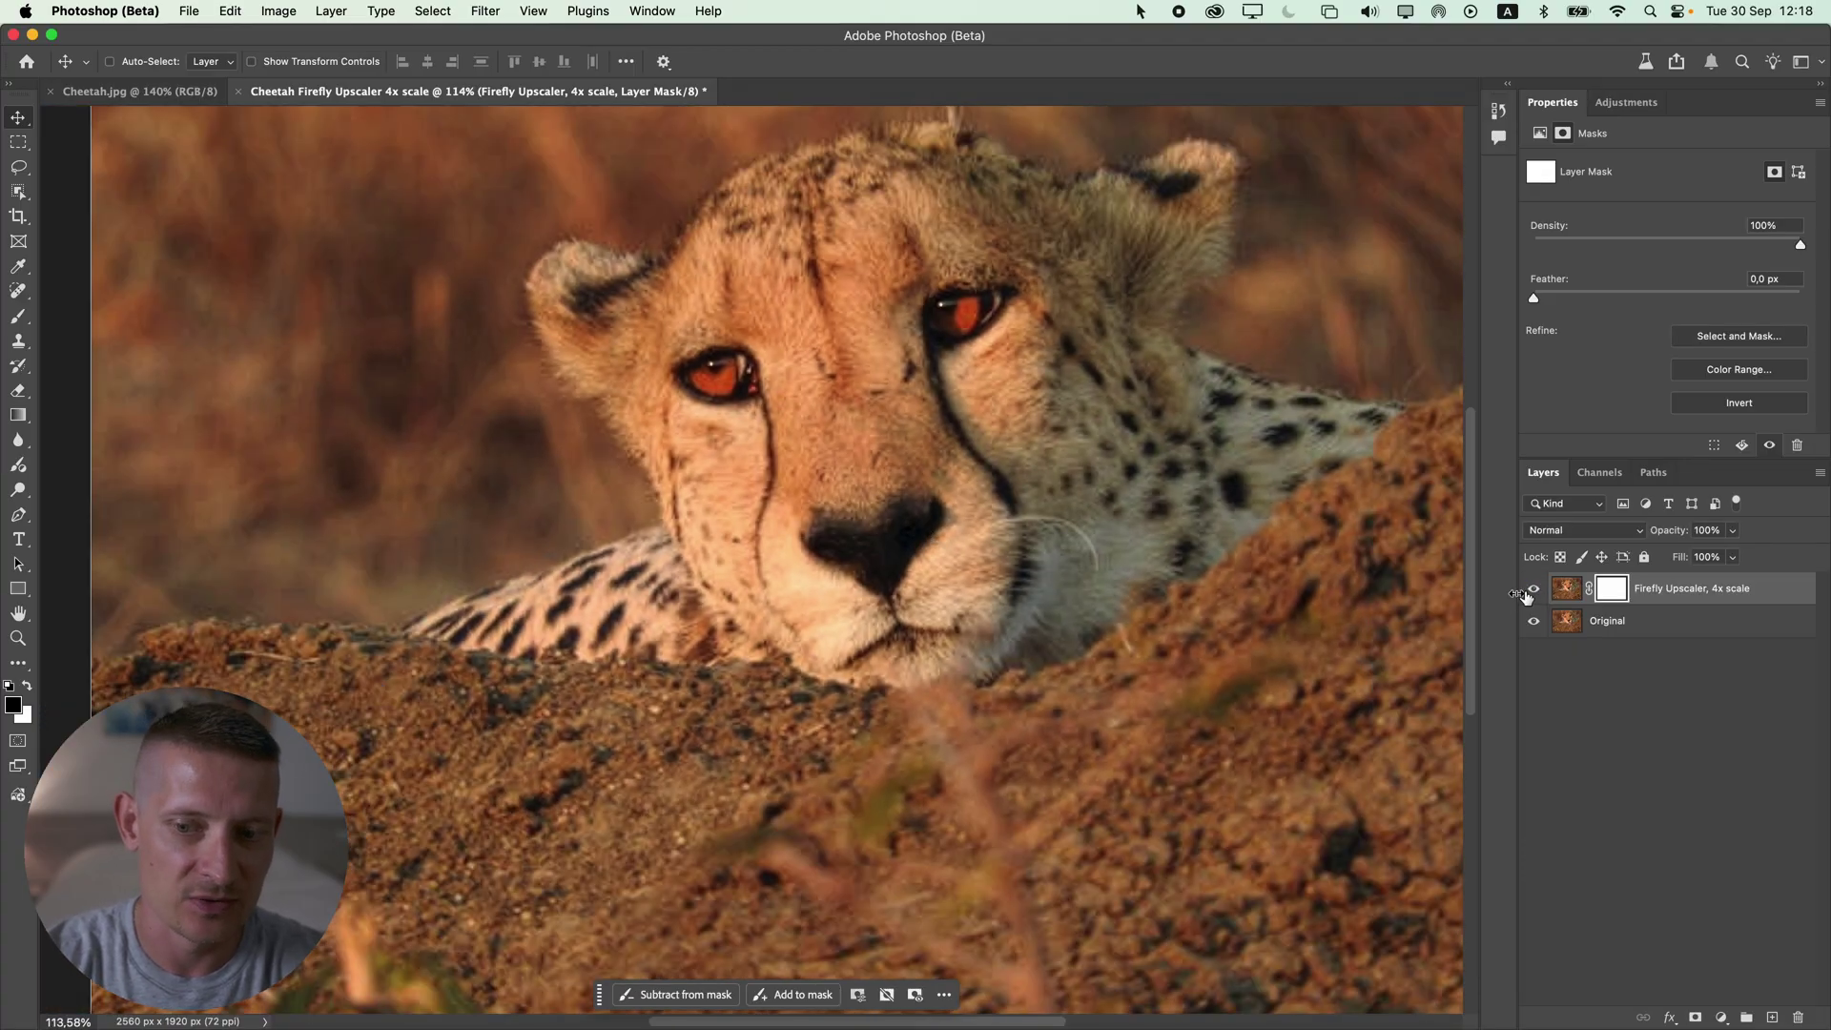
pyautogui.scroll(-1, 1087, 461)
pyautogui.scroll(3, 1087, 461)
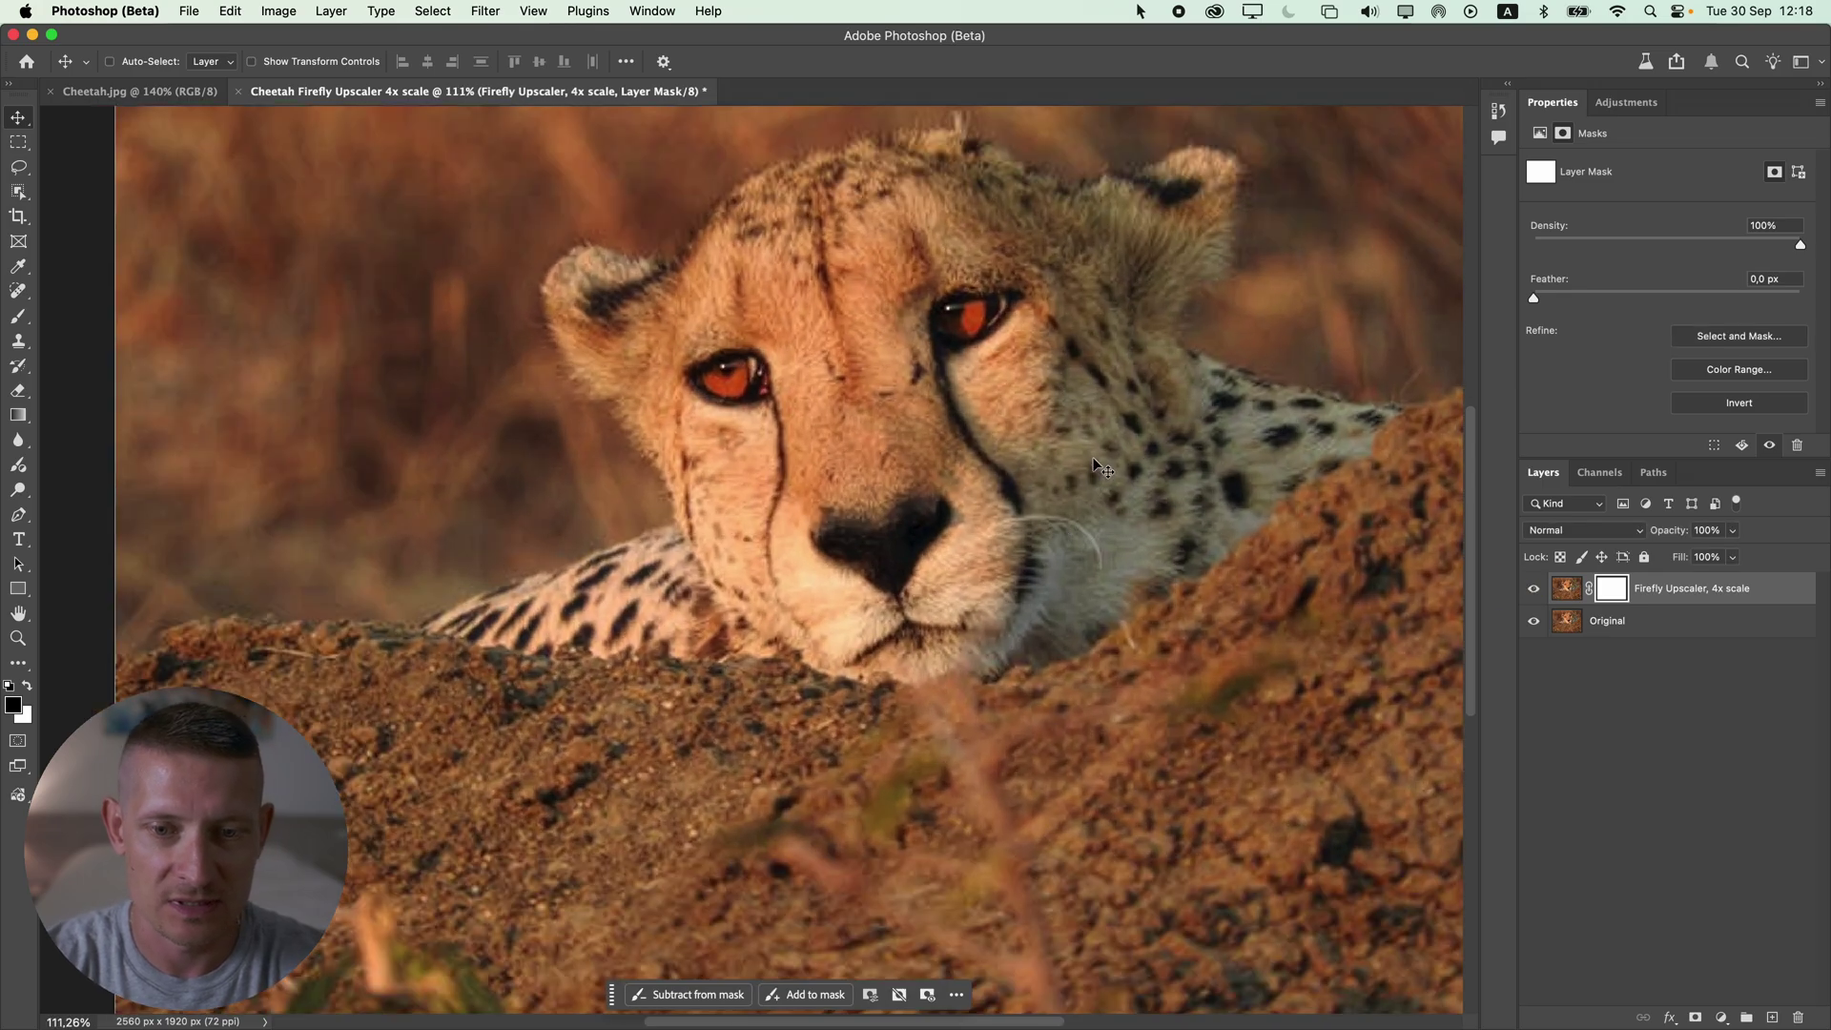
pyautogui.scroll(-2, 1097, 477)
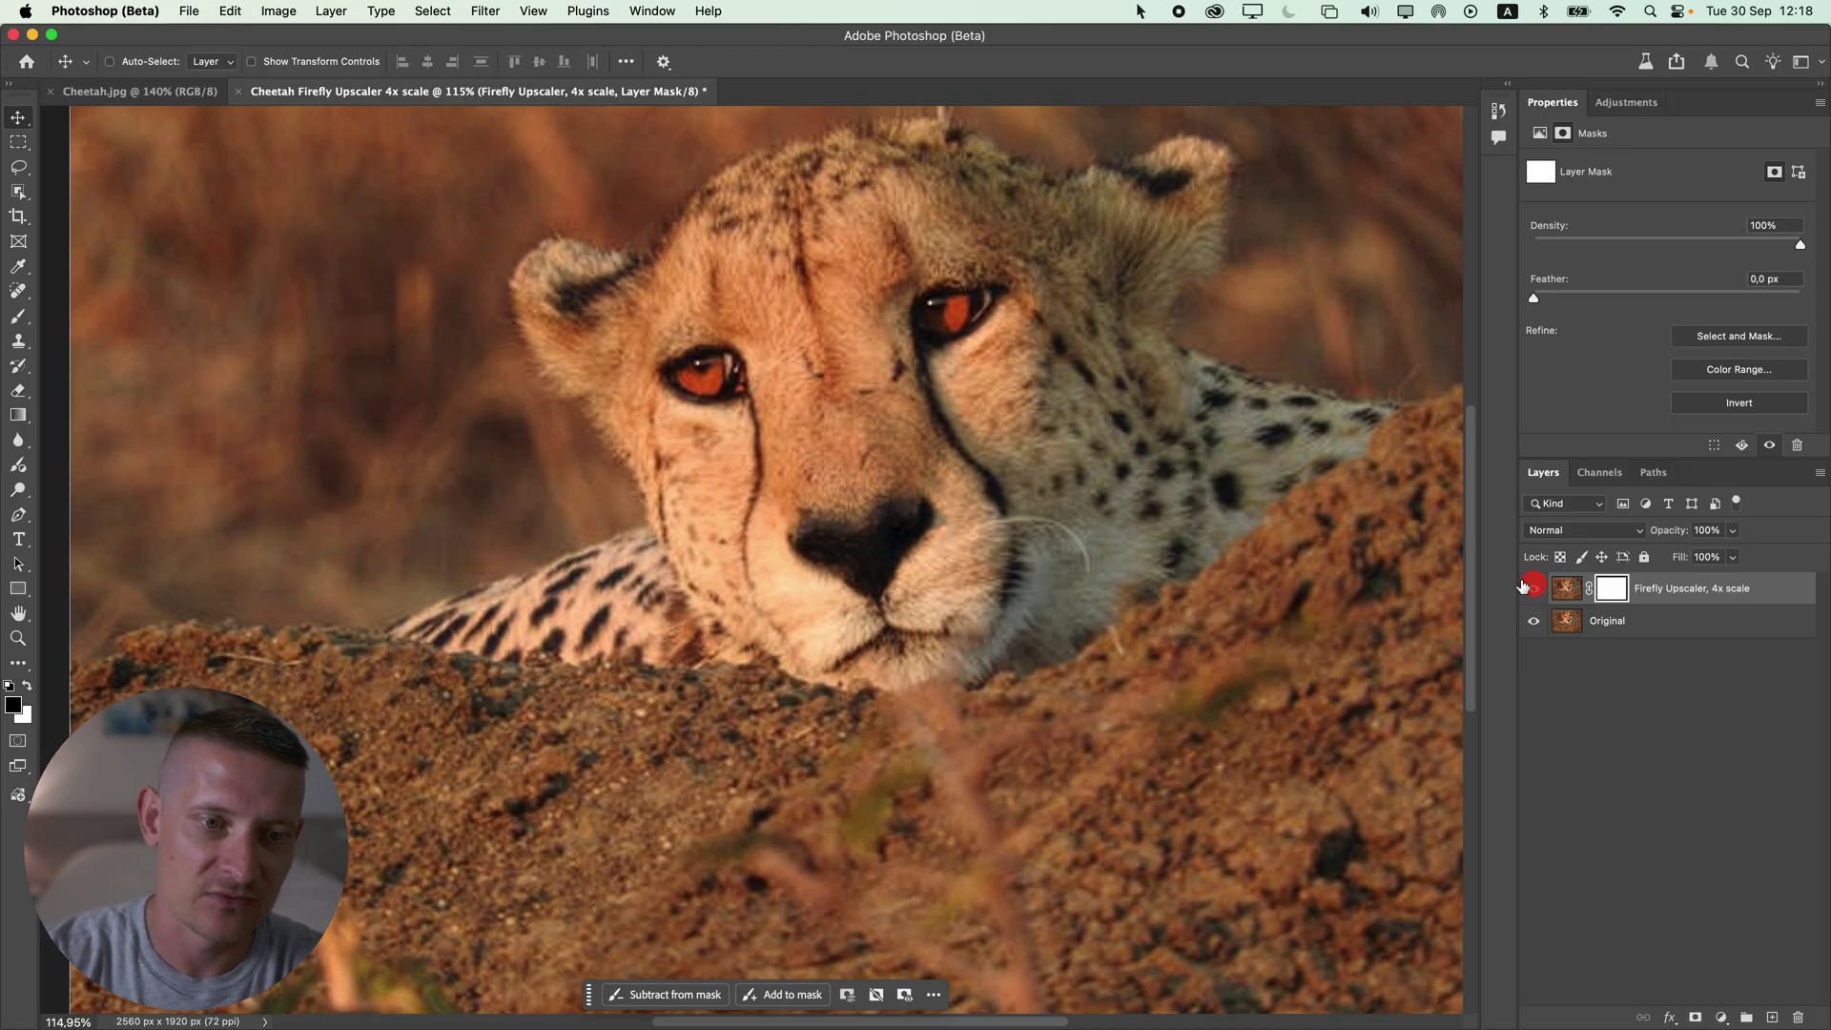
pyautogui.click(279, 11)
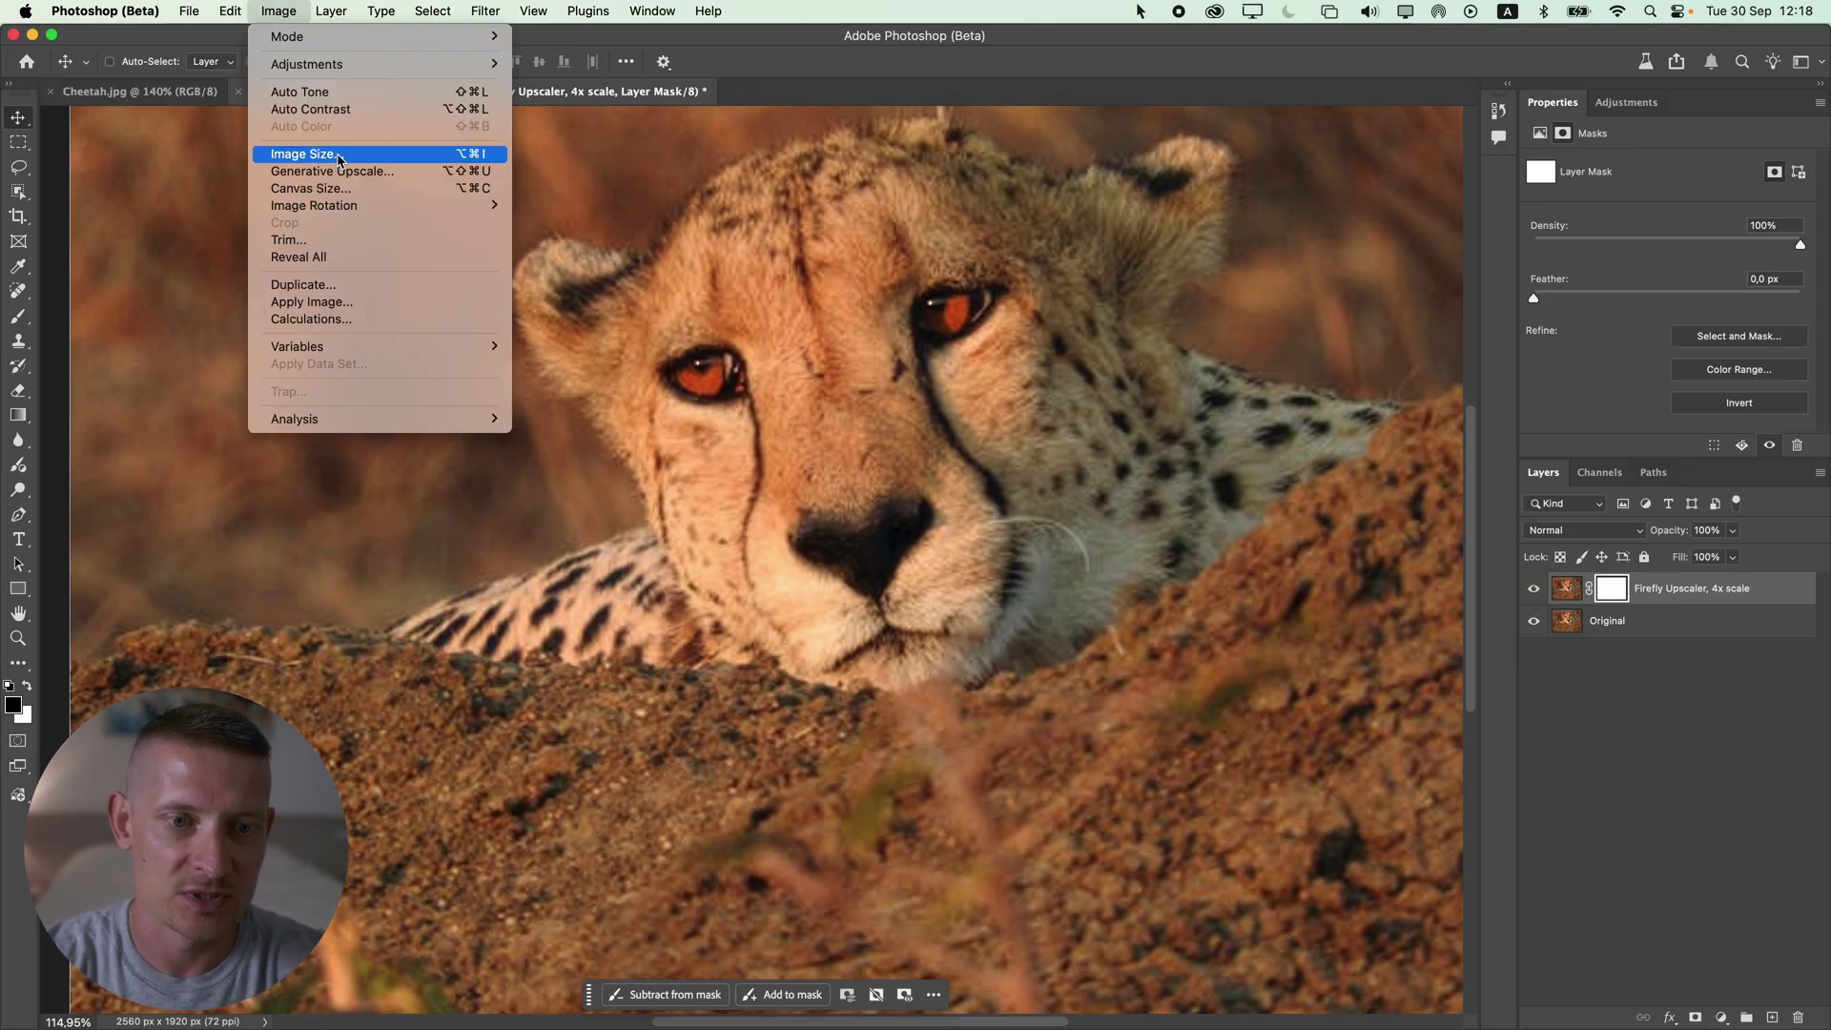
pyautogui.click(805, 495)
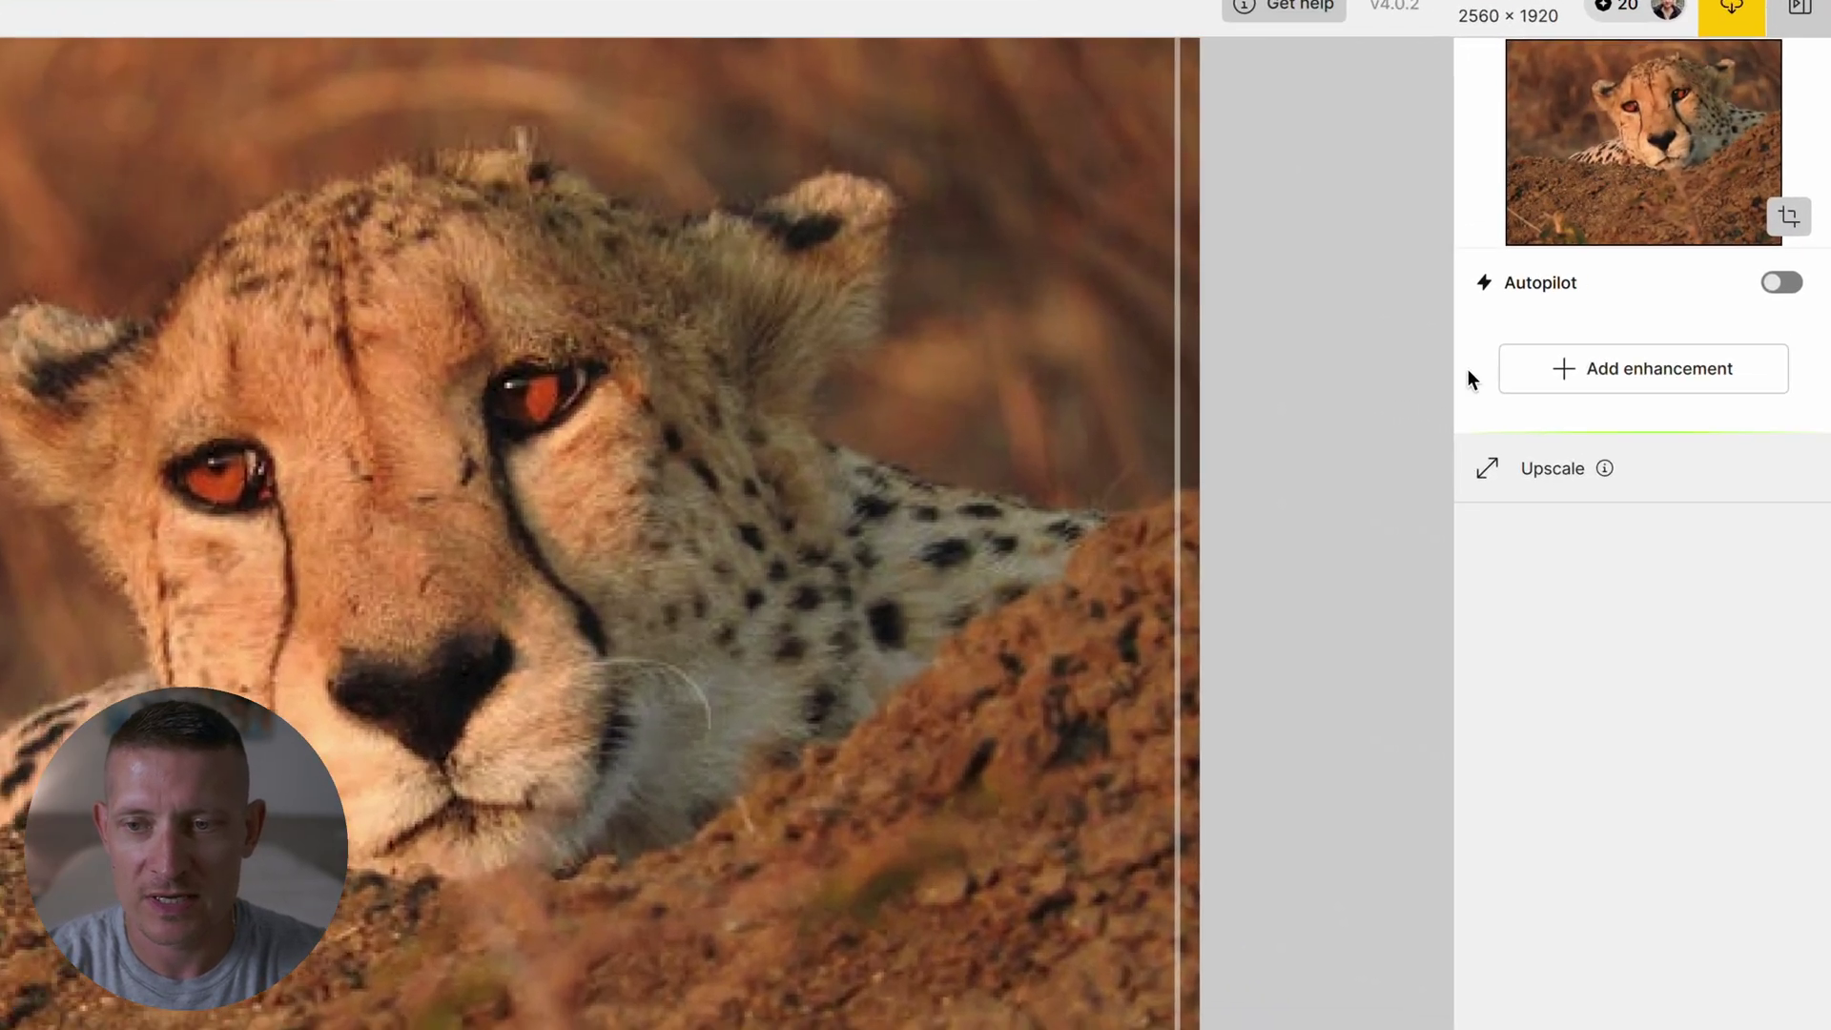
# - Turn on Autopilot in Topaz Photo AI and show the 4x Low resolution Upscale settings
pyautogui.moveTo(1622, 301)
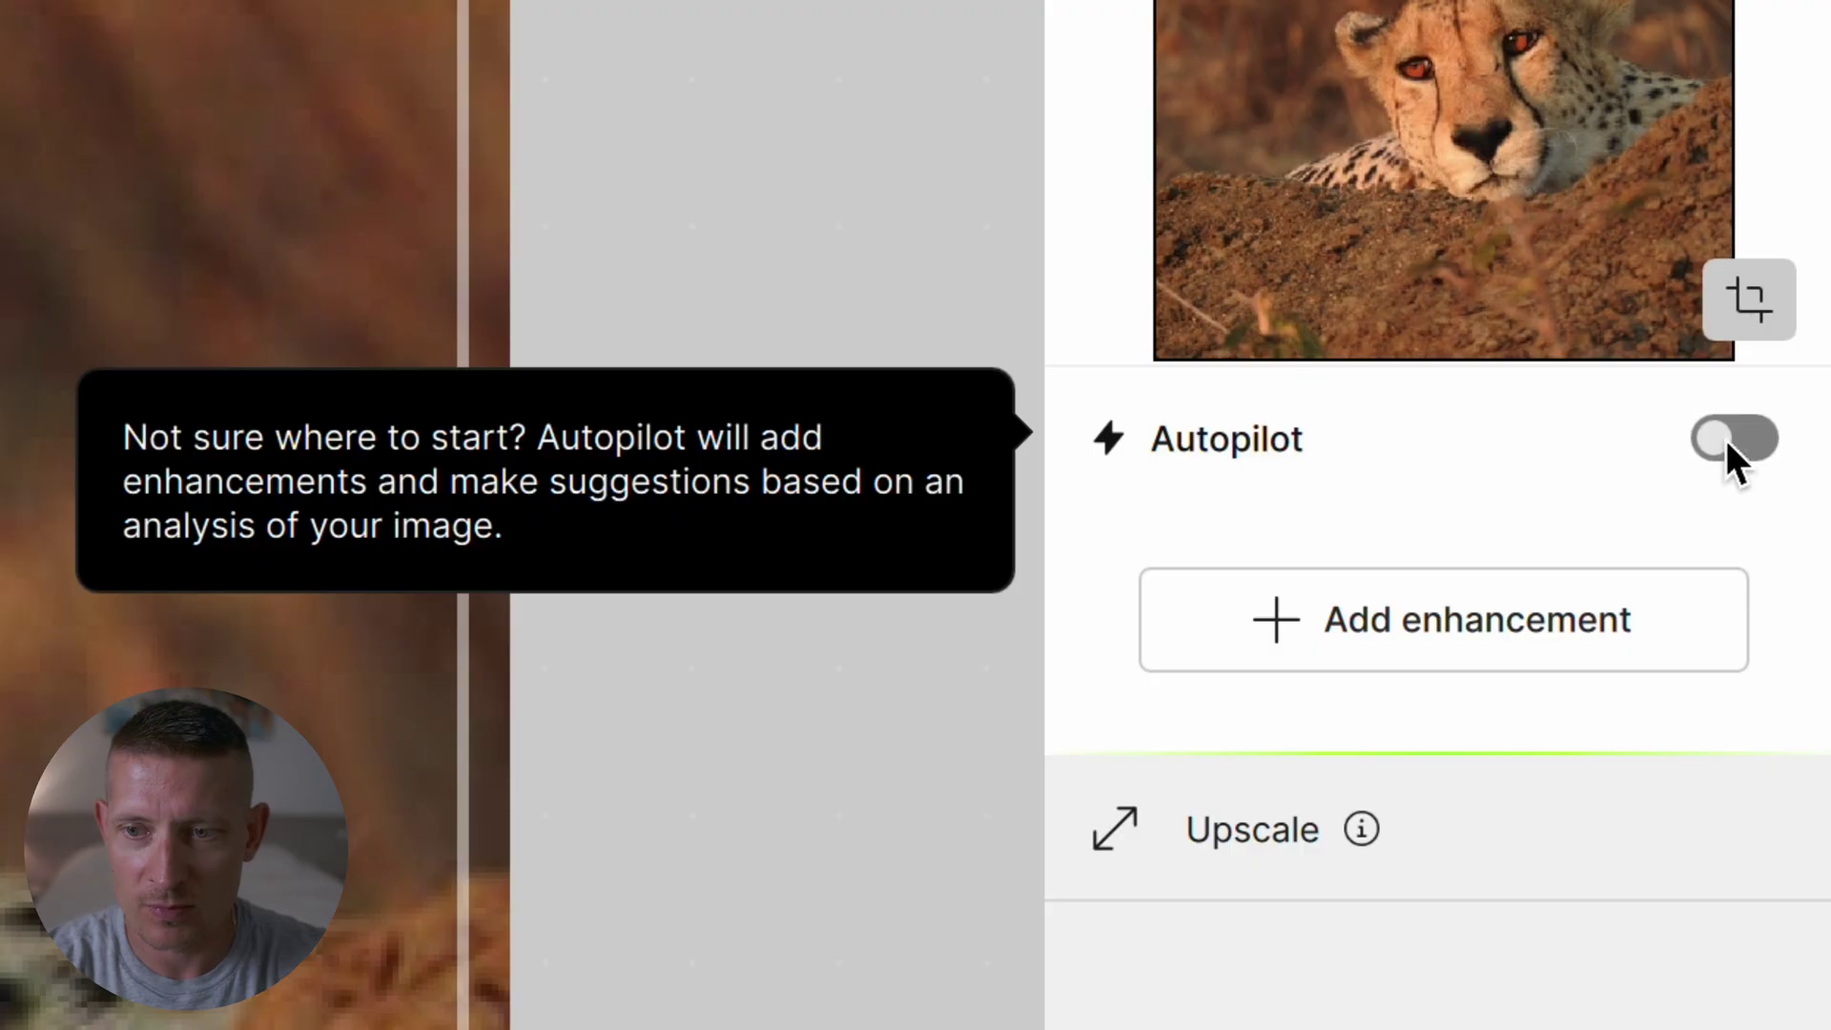
pyautogui.click(1731, 439)
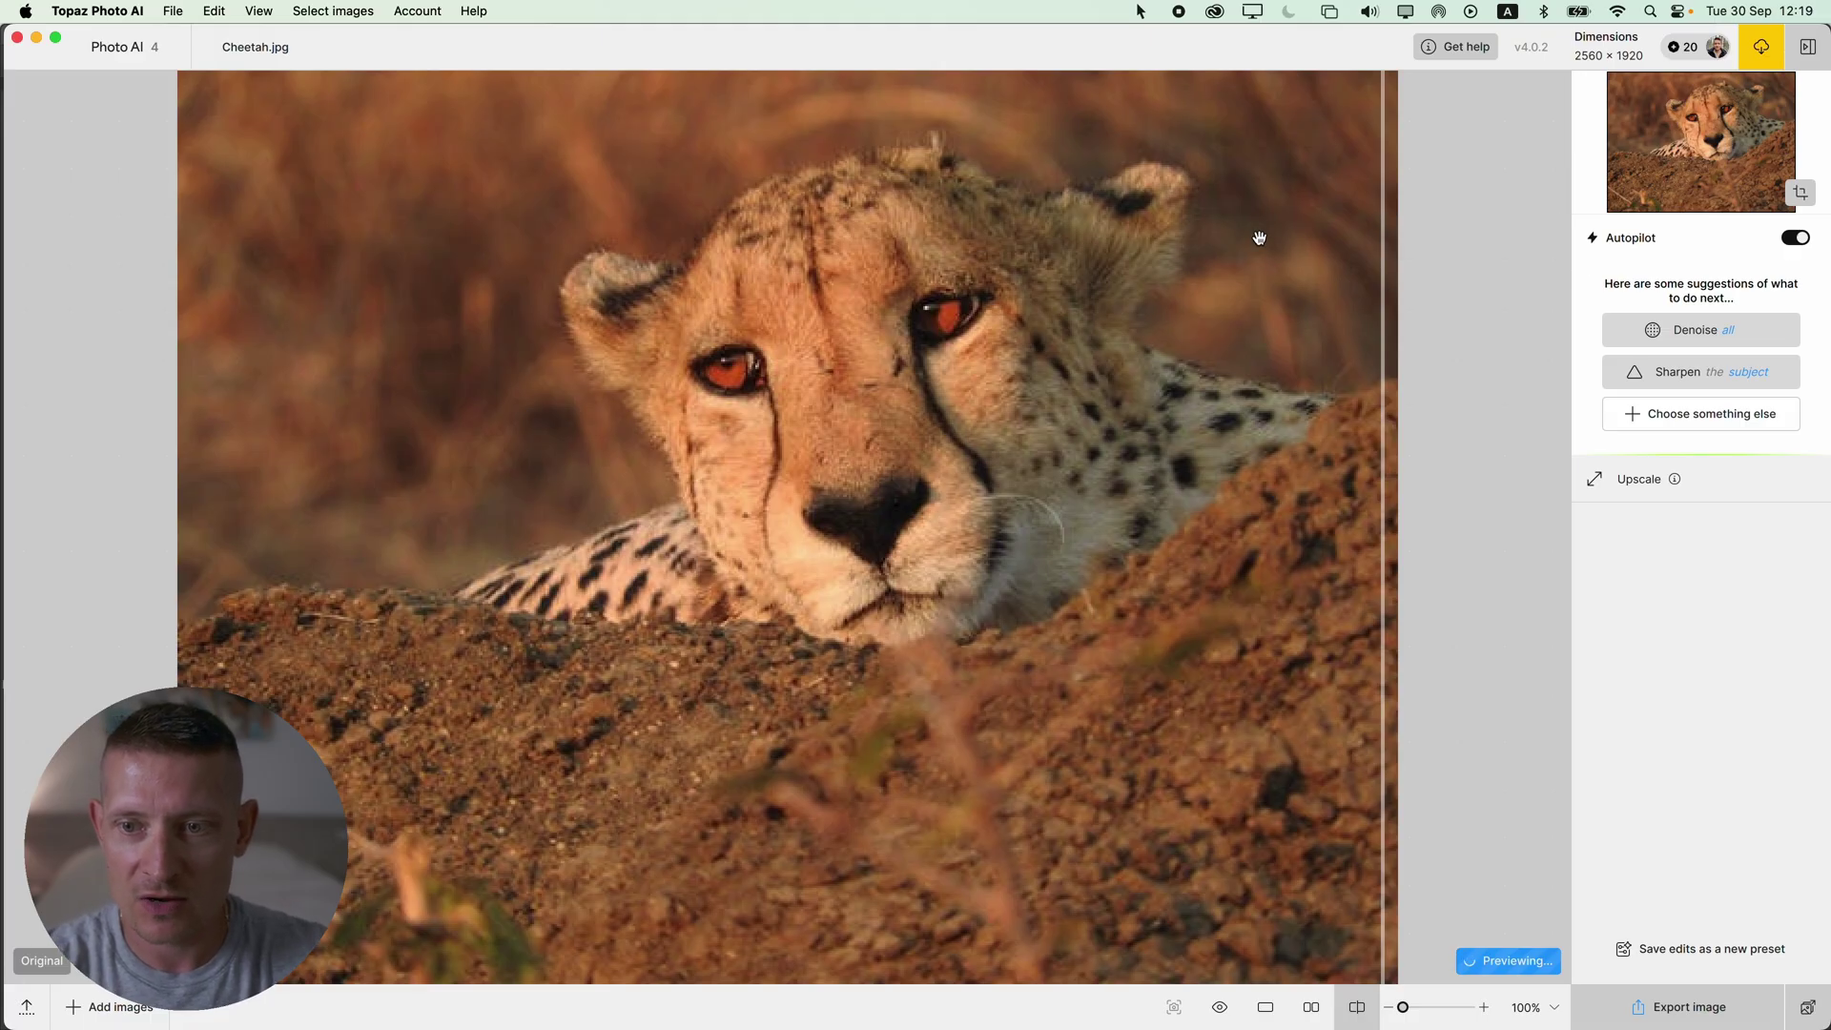
pyautogui.click(1637, 479)
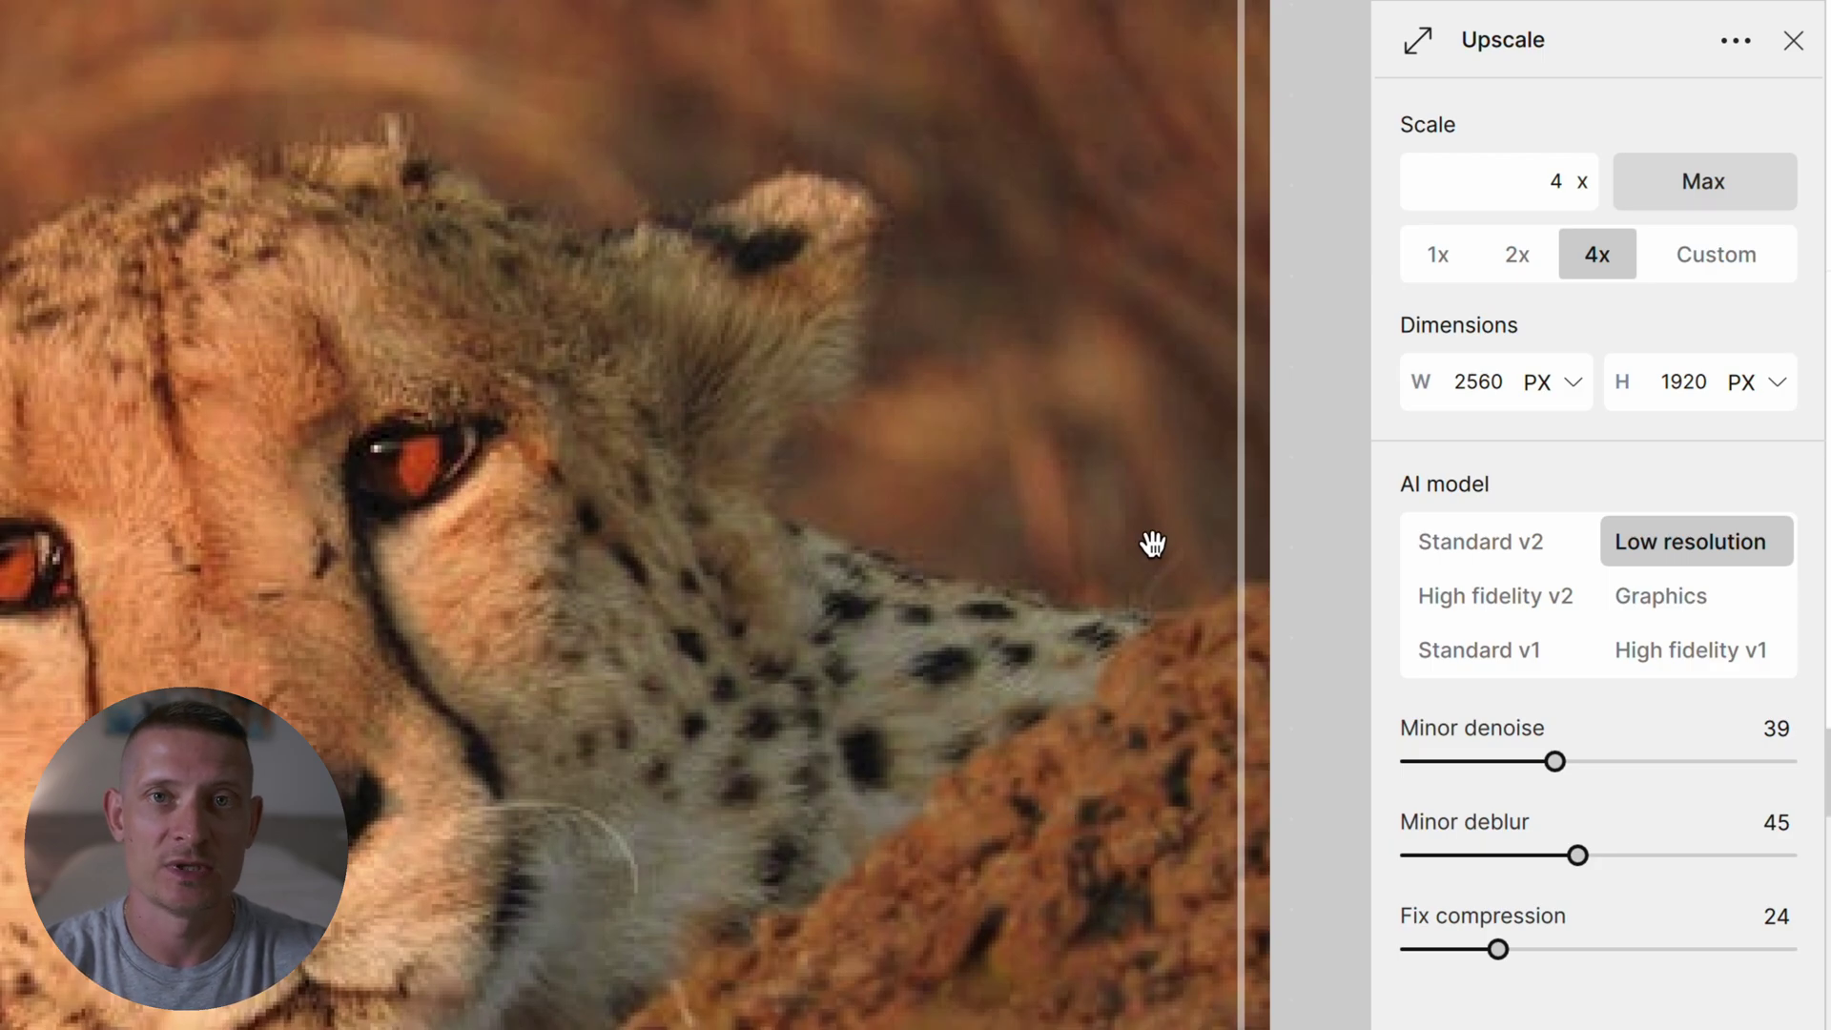
# - Compare original and upscaled cheetah, switching the Upscale model to High fidelity v2
pyautogui.moveTo(1244, 664); pyautogui.dragTo(140, 639)
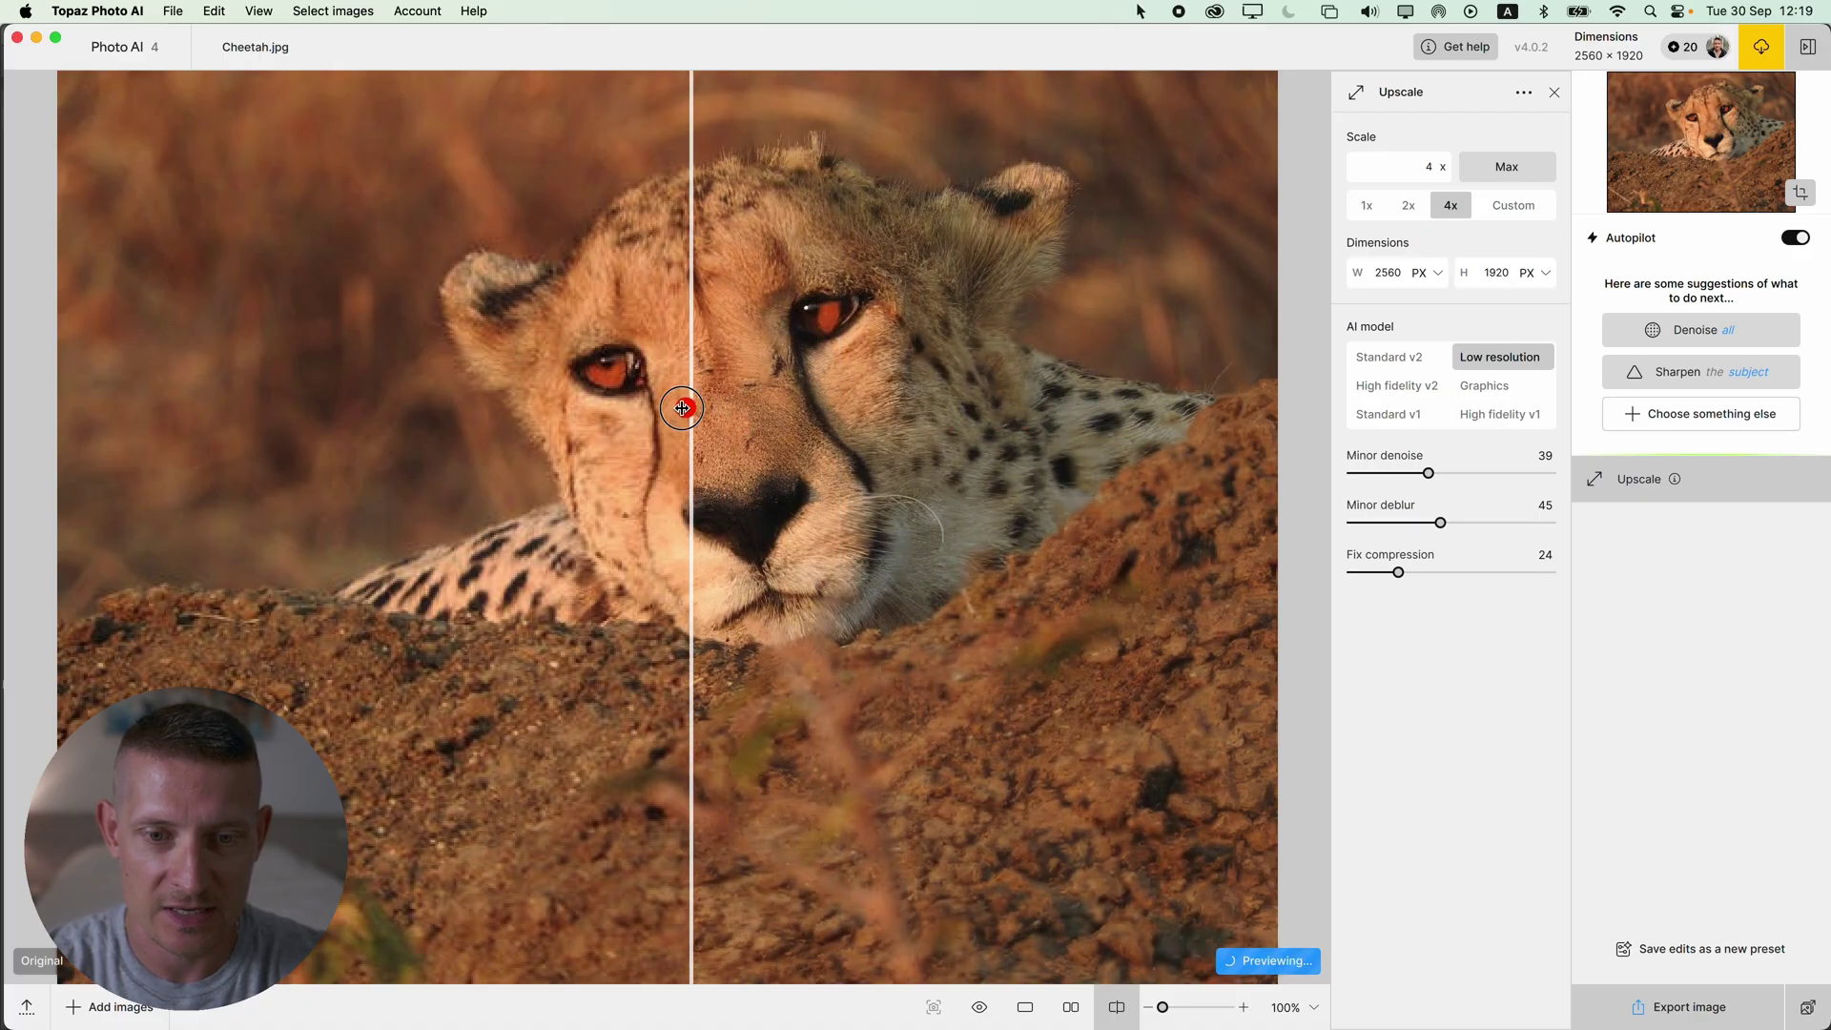
pyautogui.moveTo(682, 408); pyautogui.dragTo(127, 484)
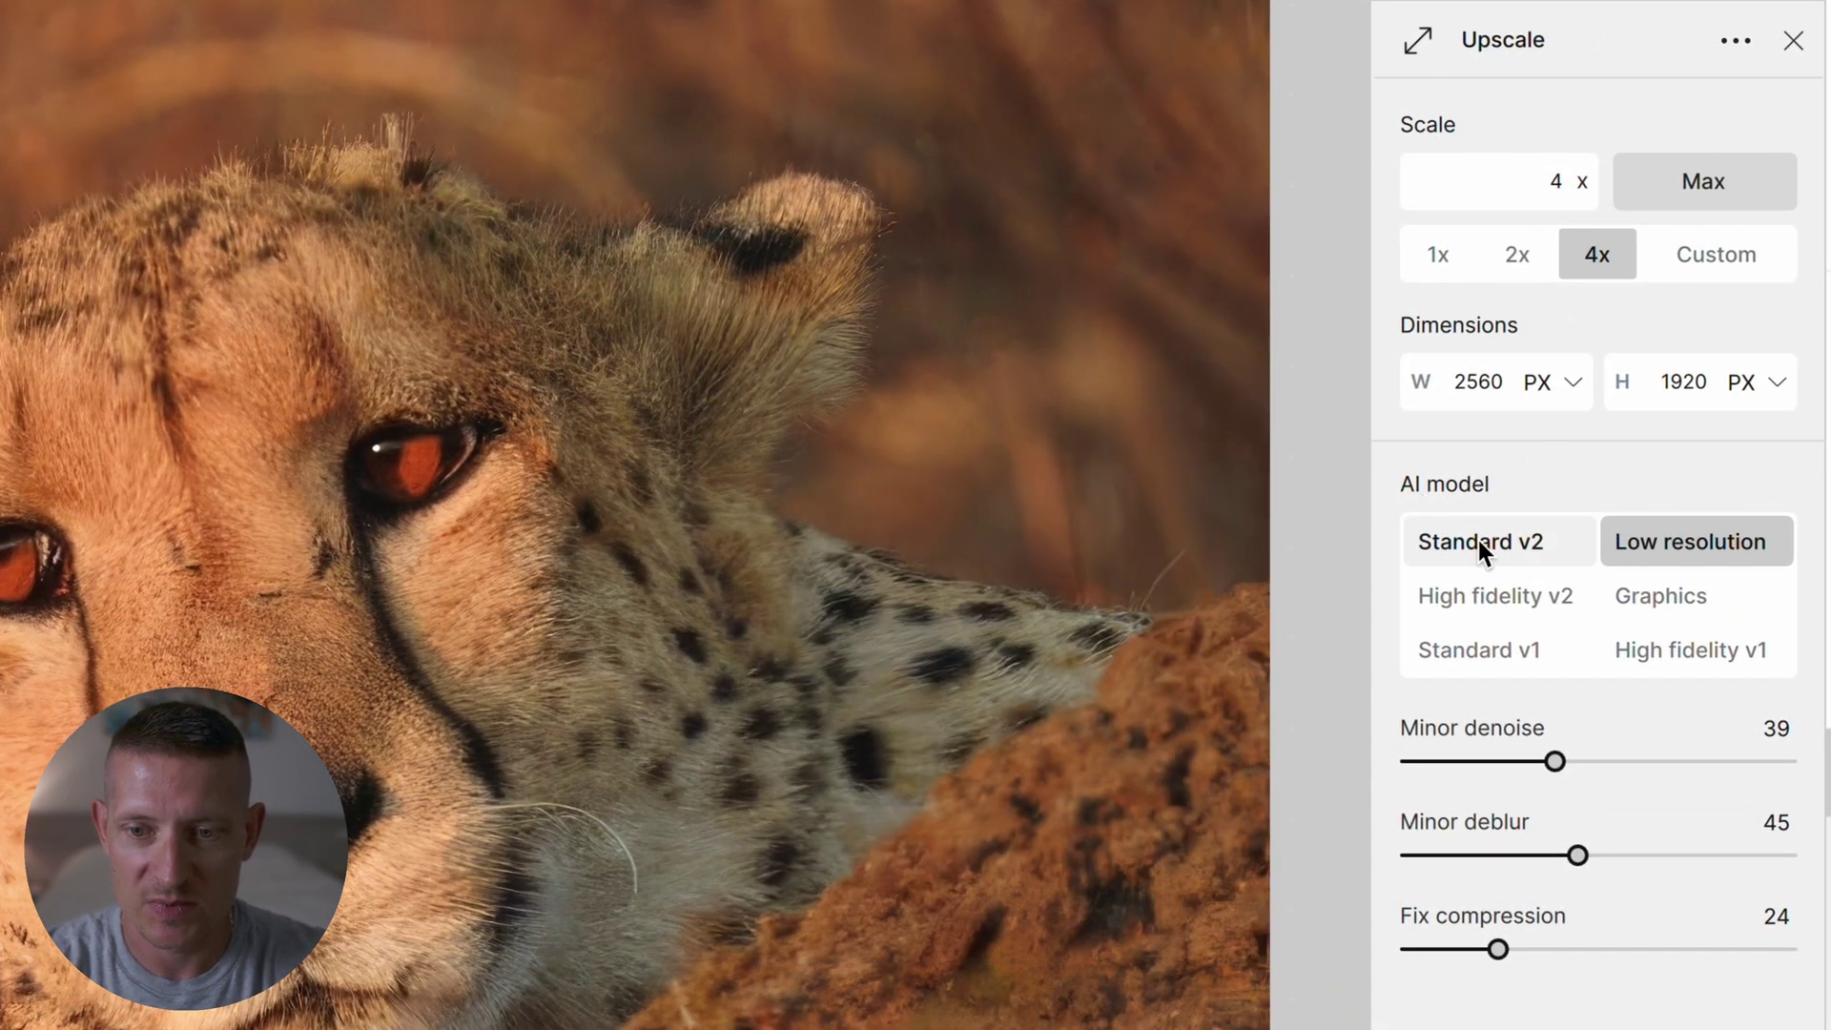
pyautogui.click(1484, 591)
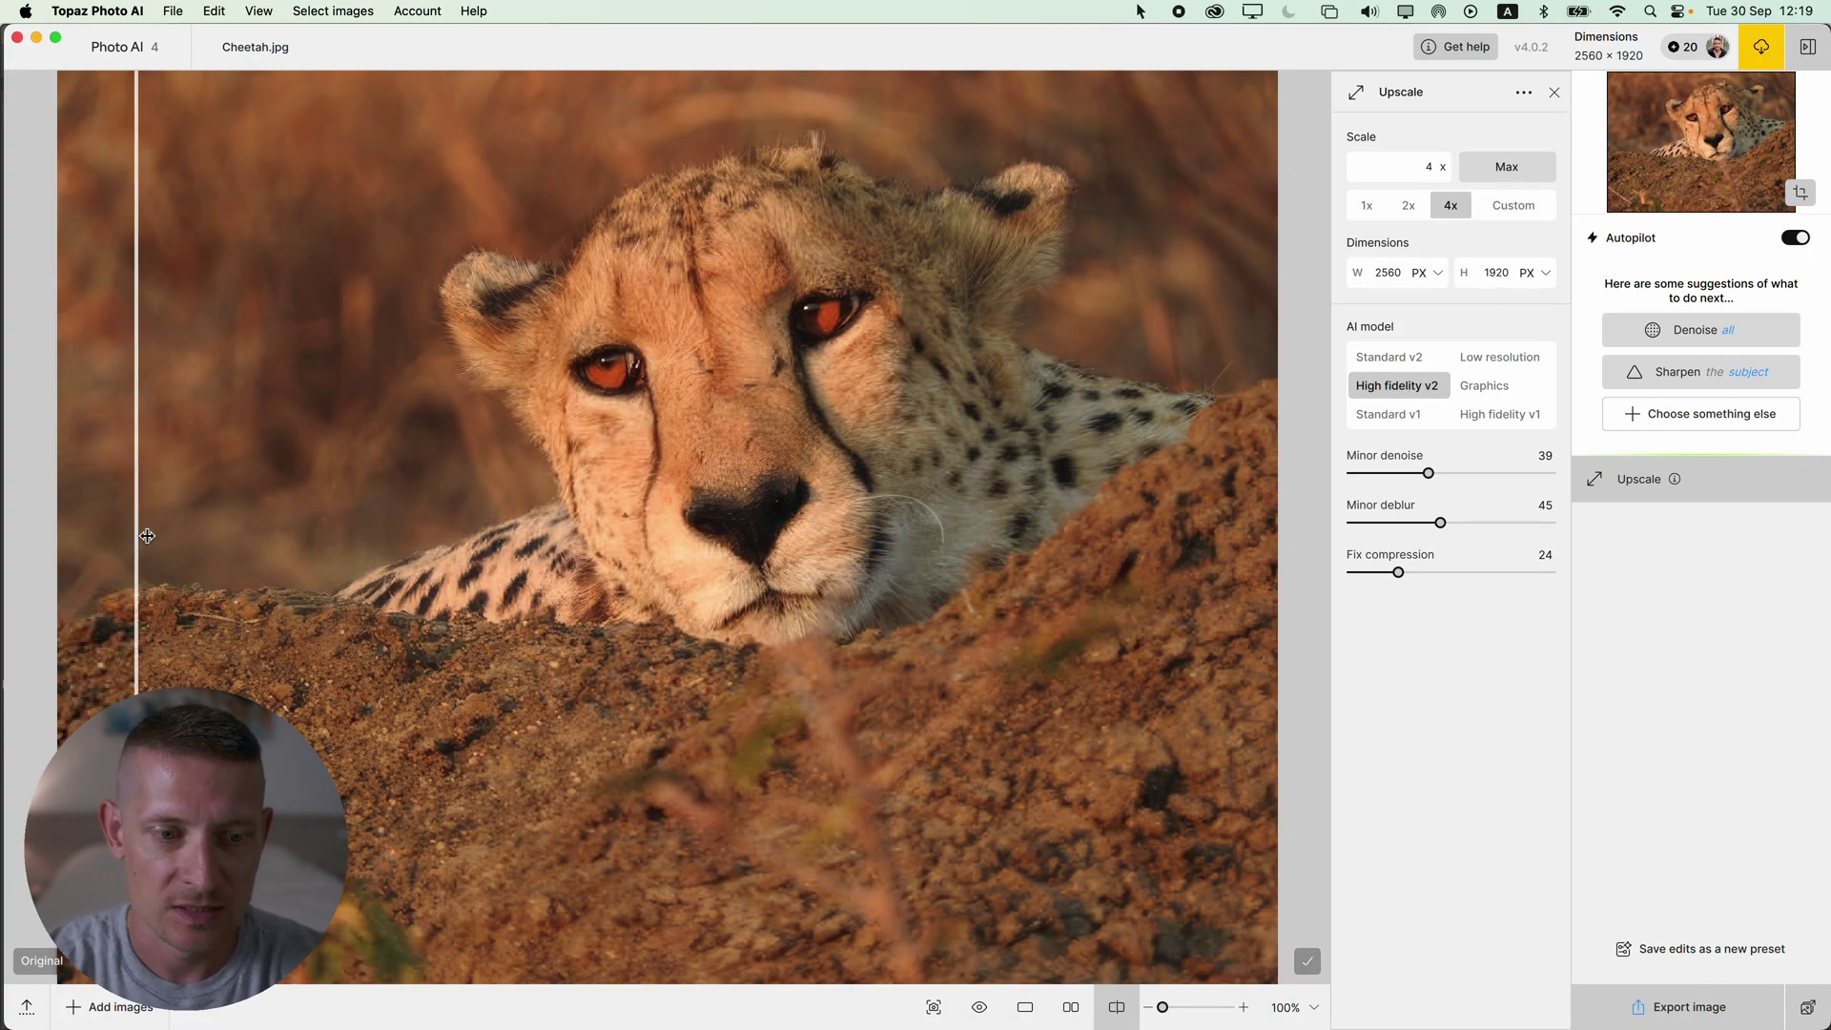
pyautogui.moveTo(145, 532); pyautogui.dragTo(200, 477)
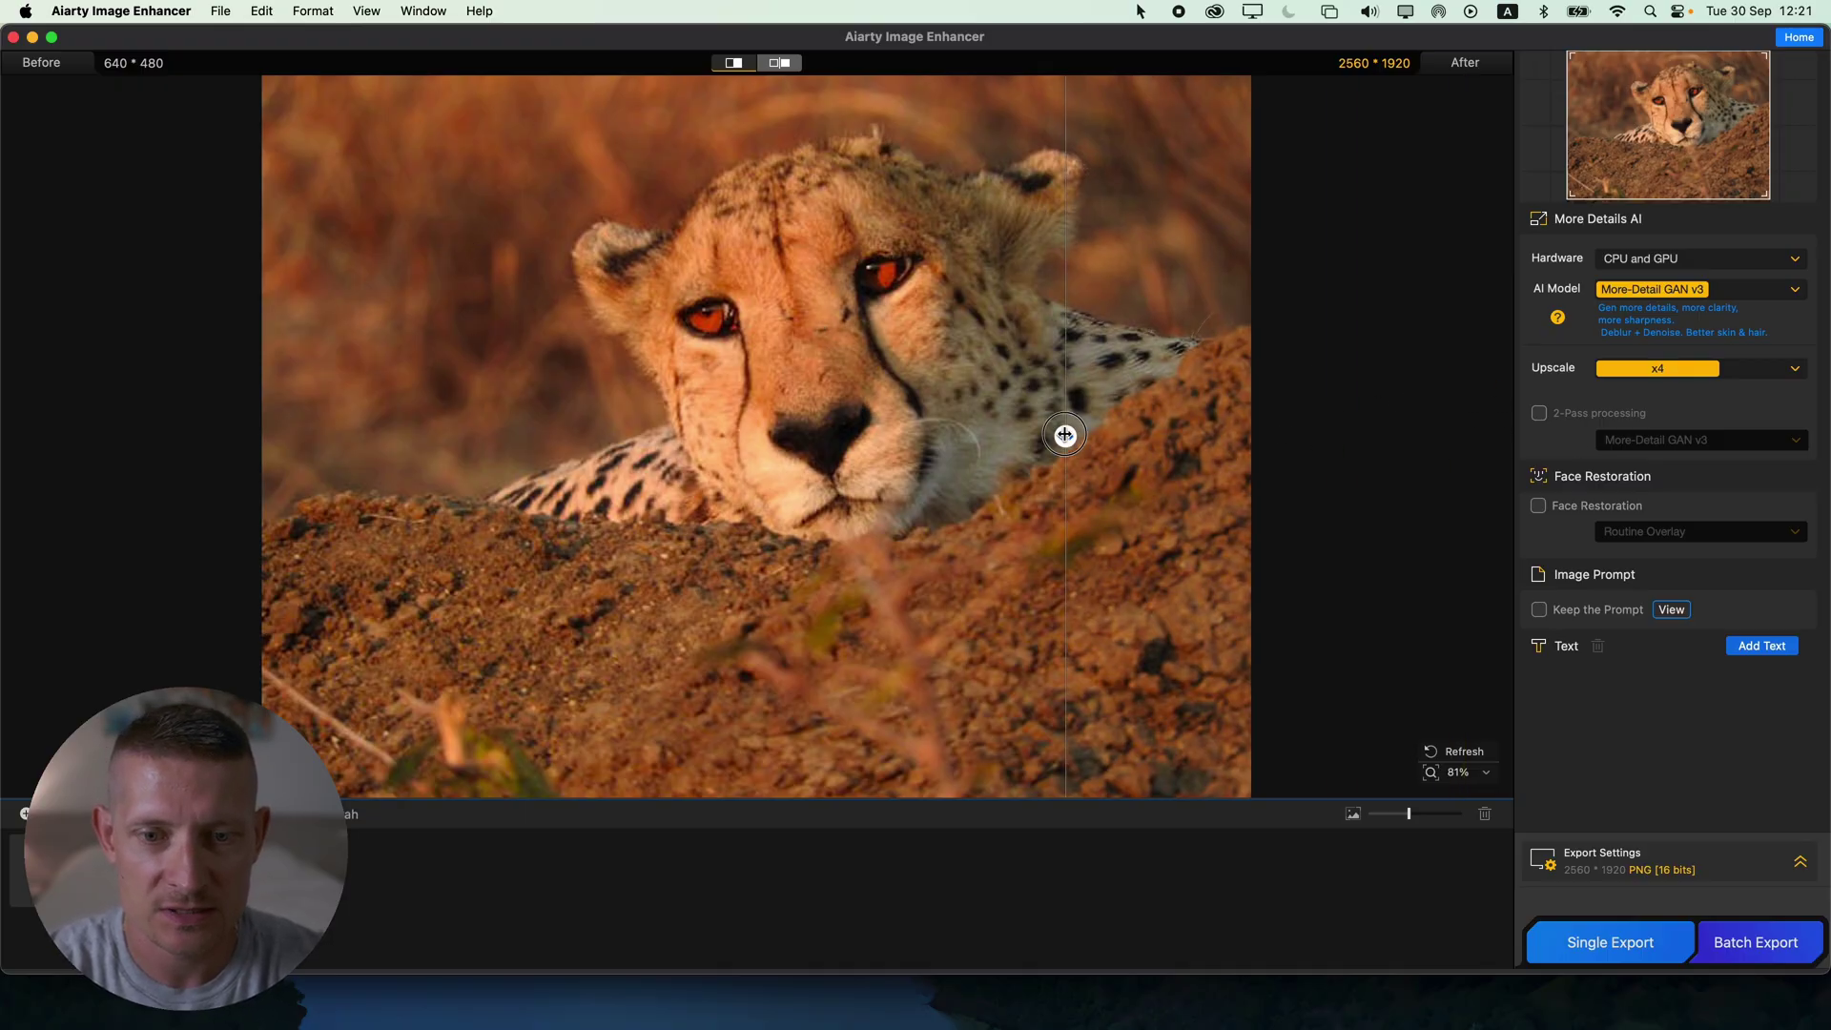
# - Compare before and after across the cheetah in Aiarty, keeping the More-Detail GAN v3 model
pyautogui.moveTo(809, 435); pyautogui.dragTo(229, 434)
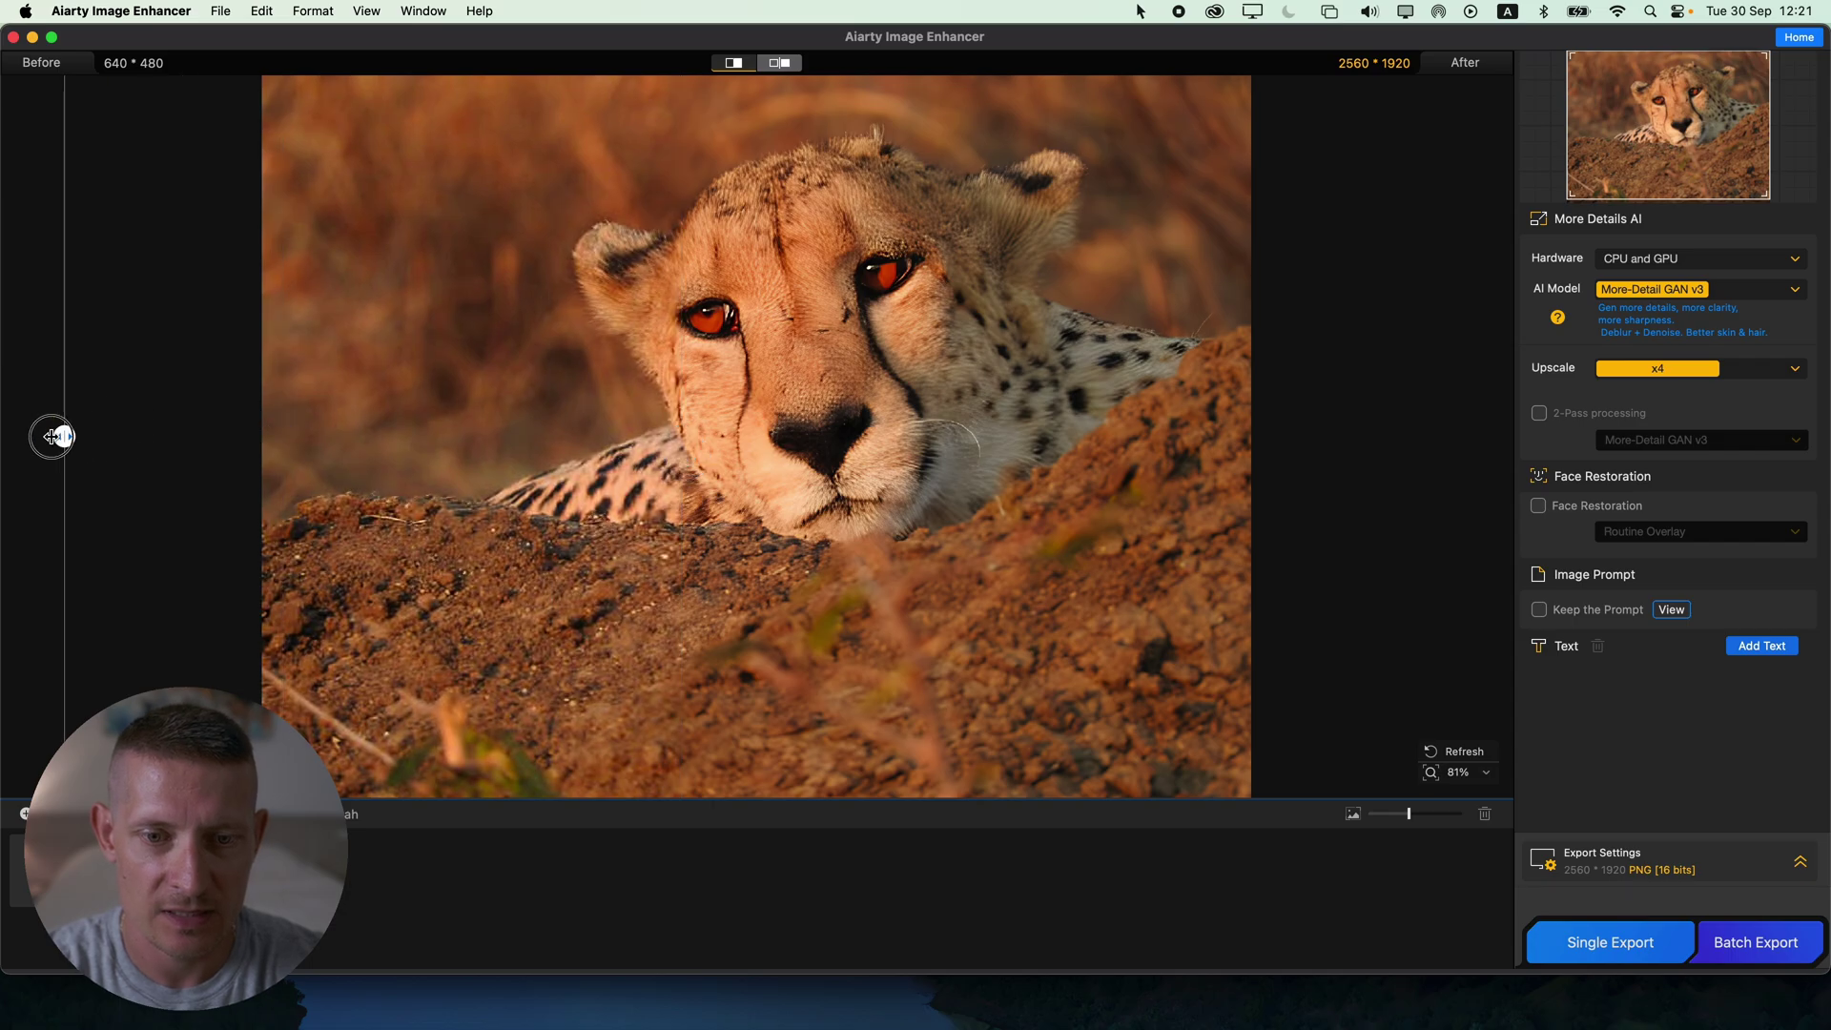
pyautogui.moveTo(52, 437); pyautogui.dragTo(401, 361)
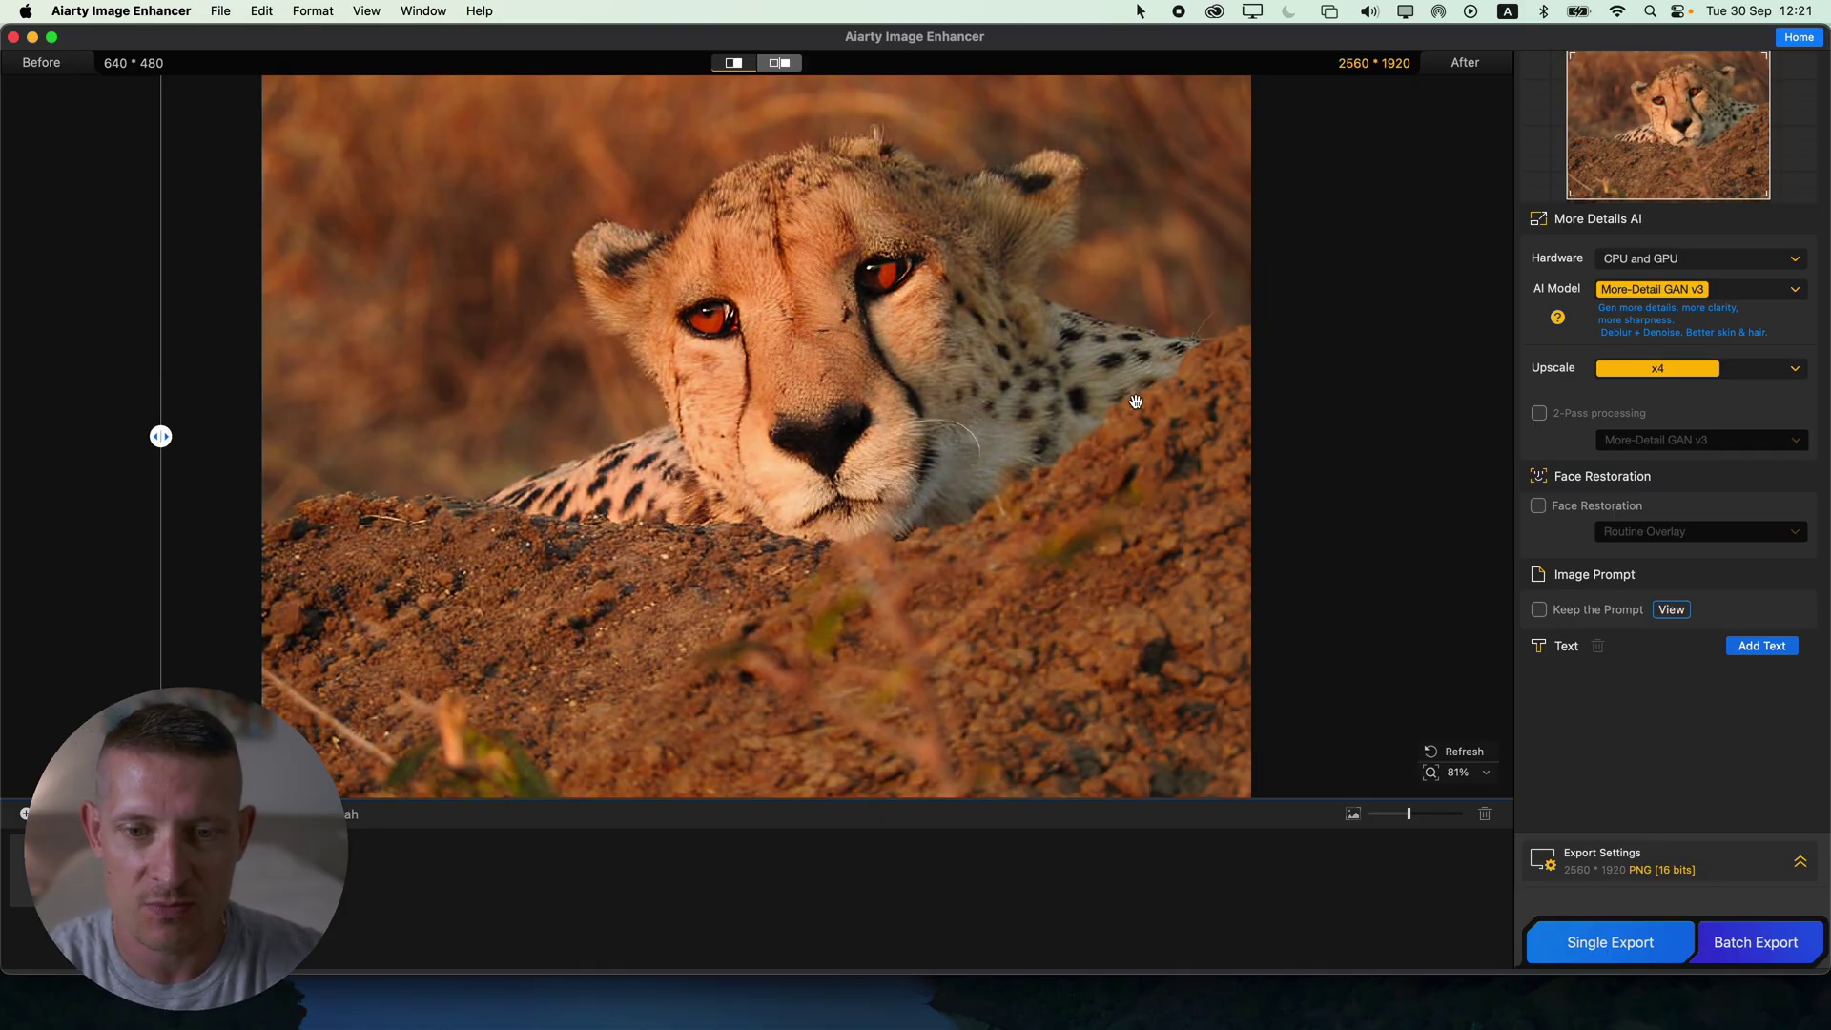
pyautogui.click(1742, 291)
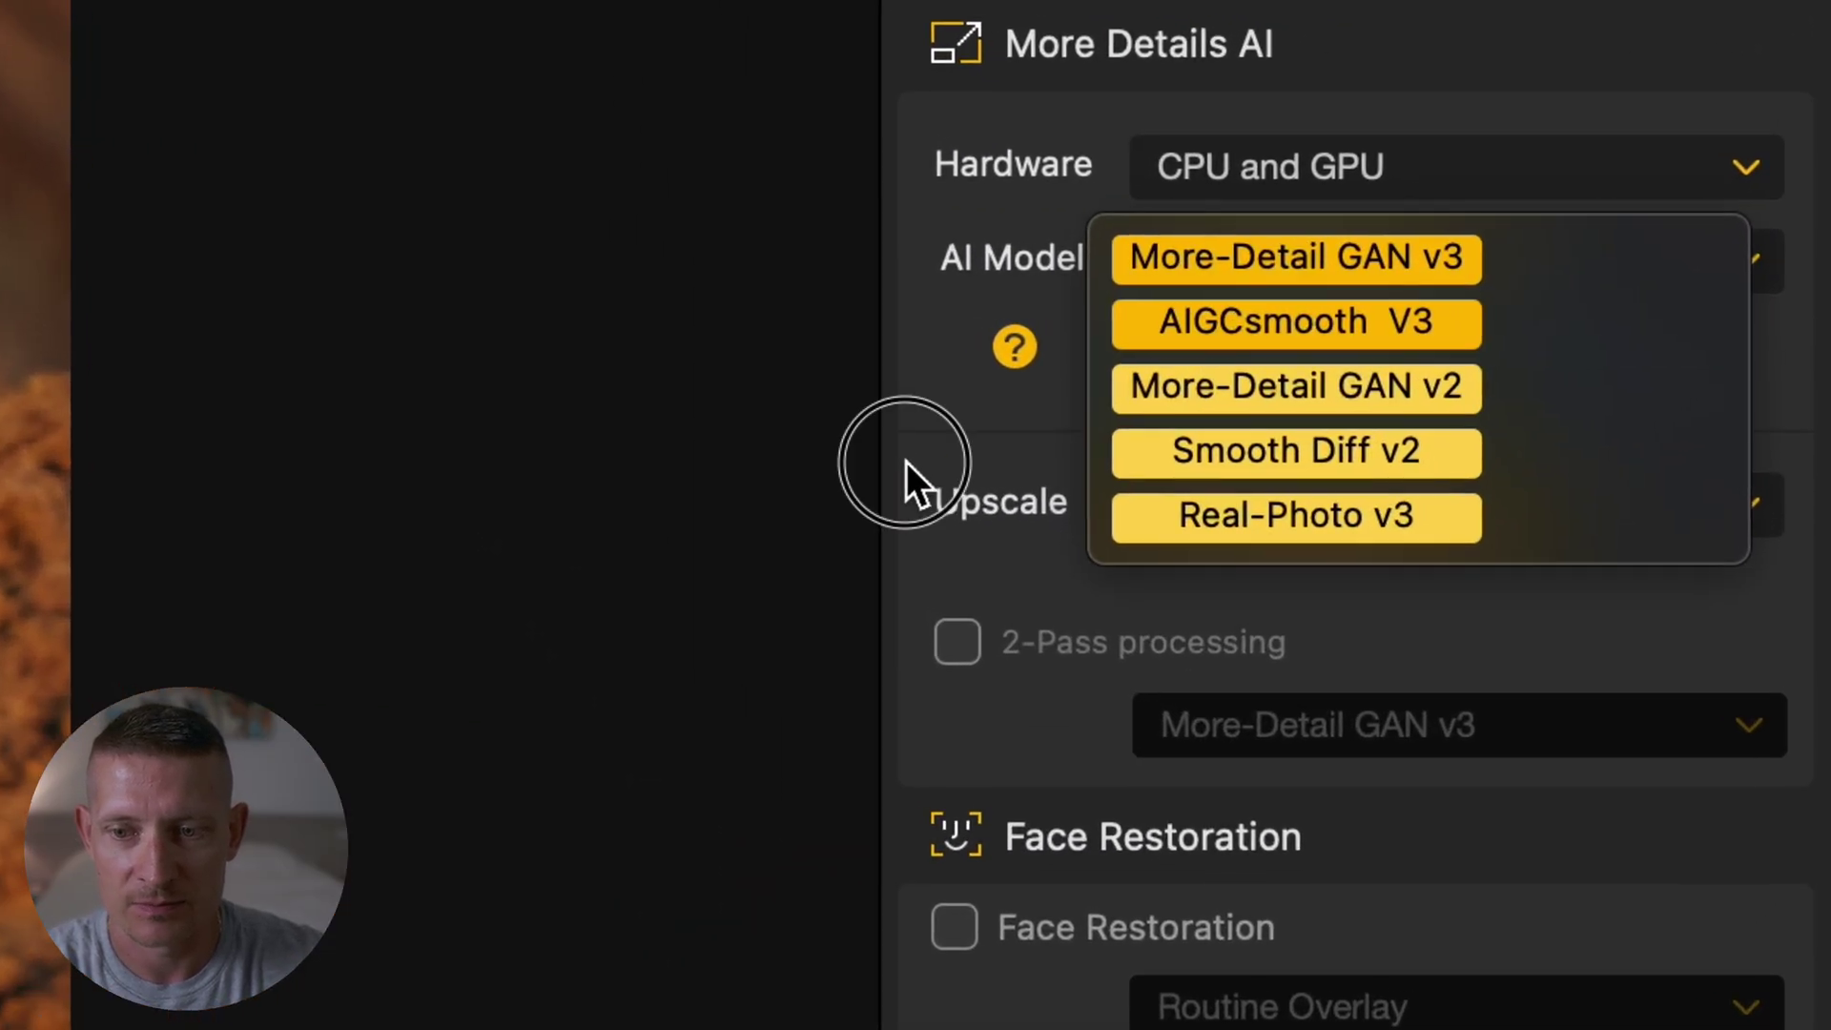
pyautogui.click(1522, 357)
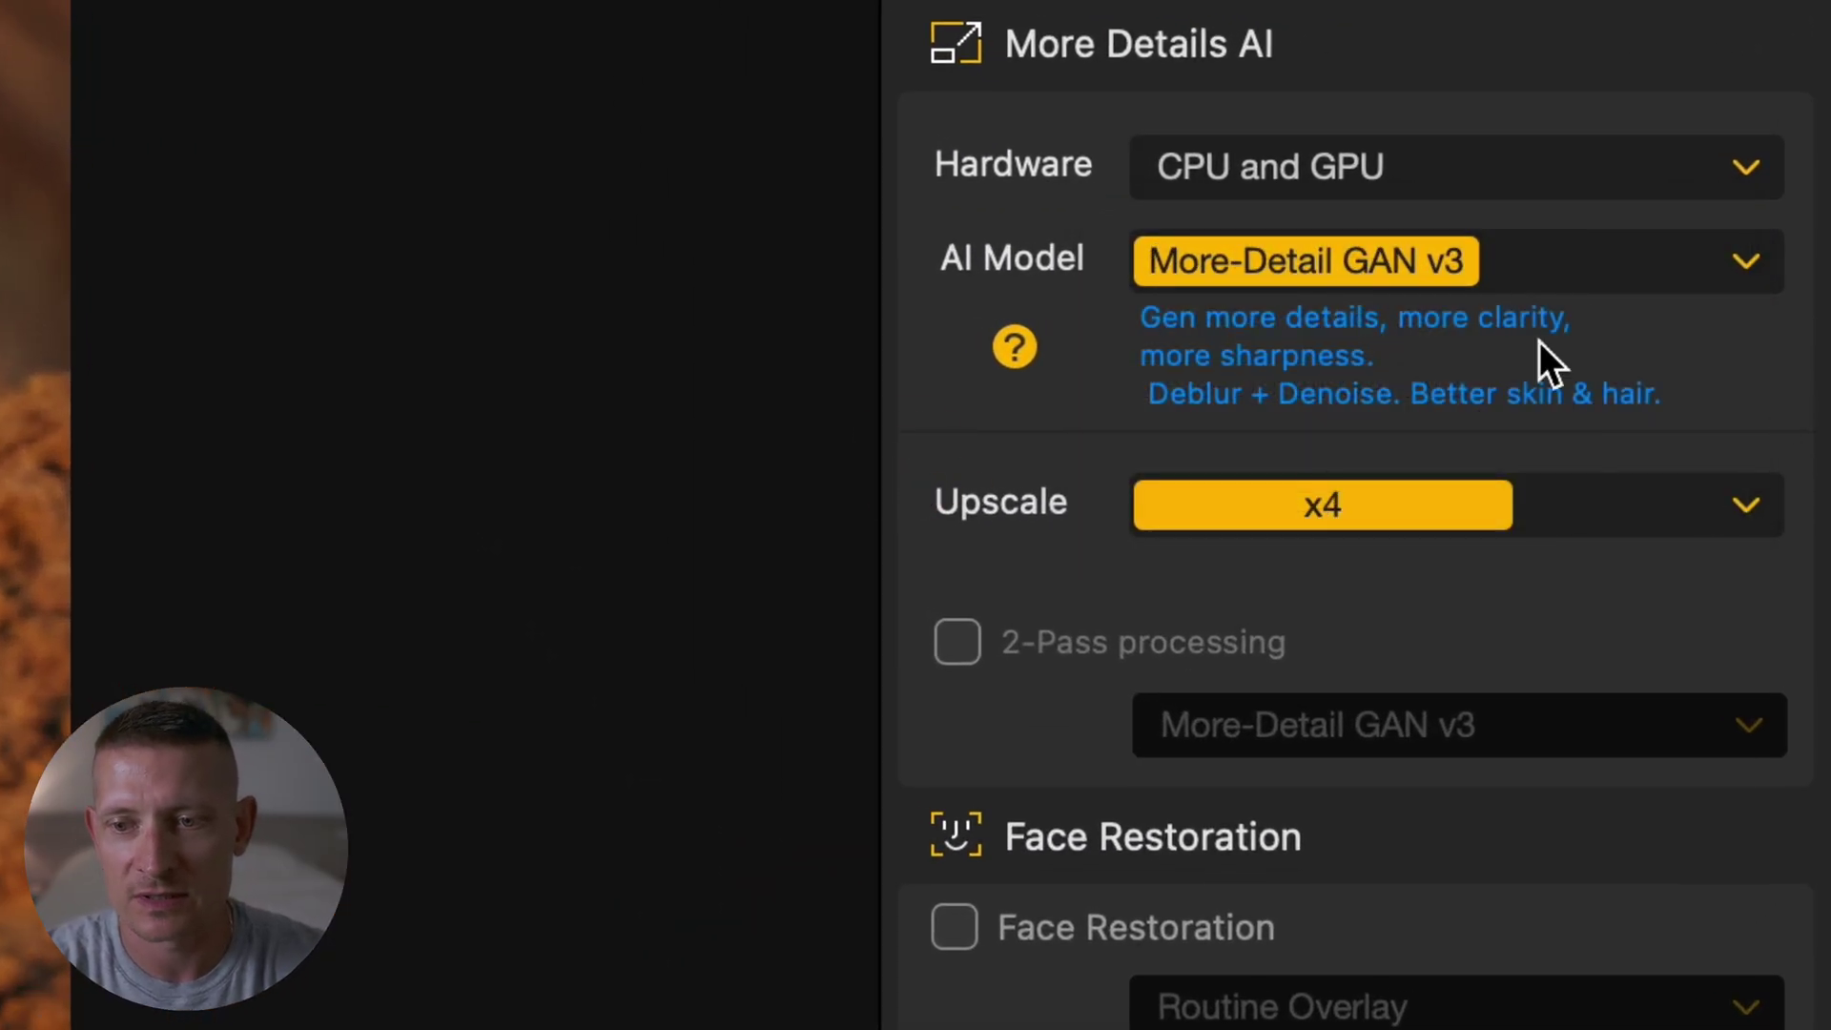
pyautogui.click(1615, 269)
pyautogui.click(977, 296)
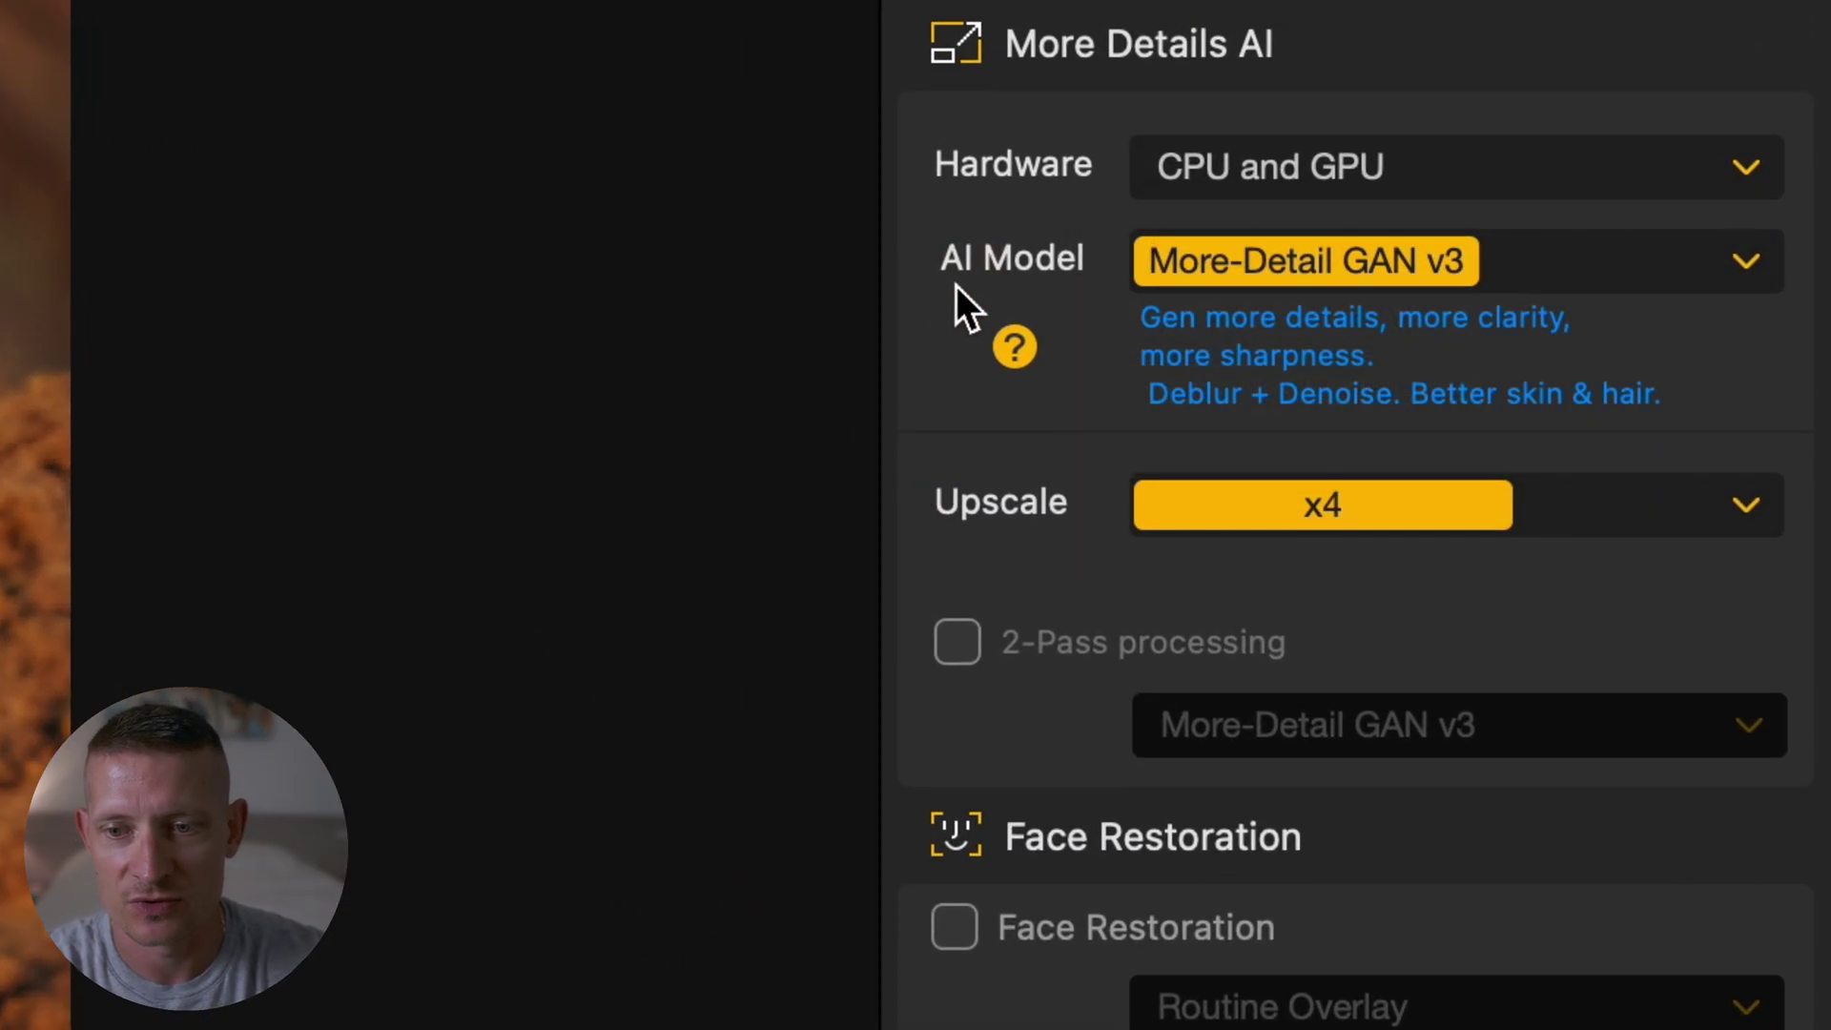
# - Read the AI Model Info descriptions, then close them
pyautogui.click(1014, 348)
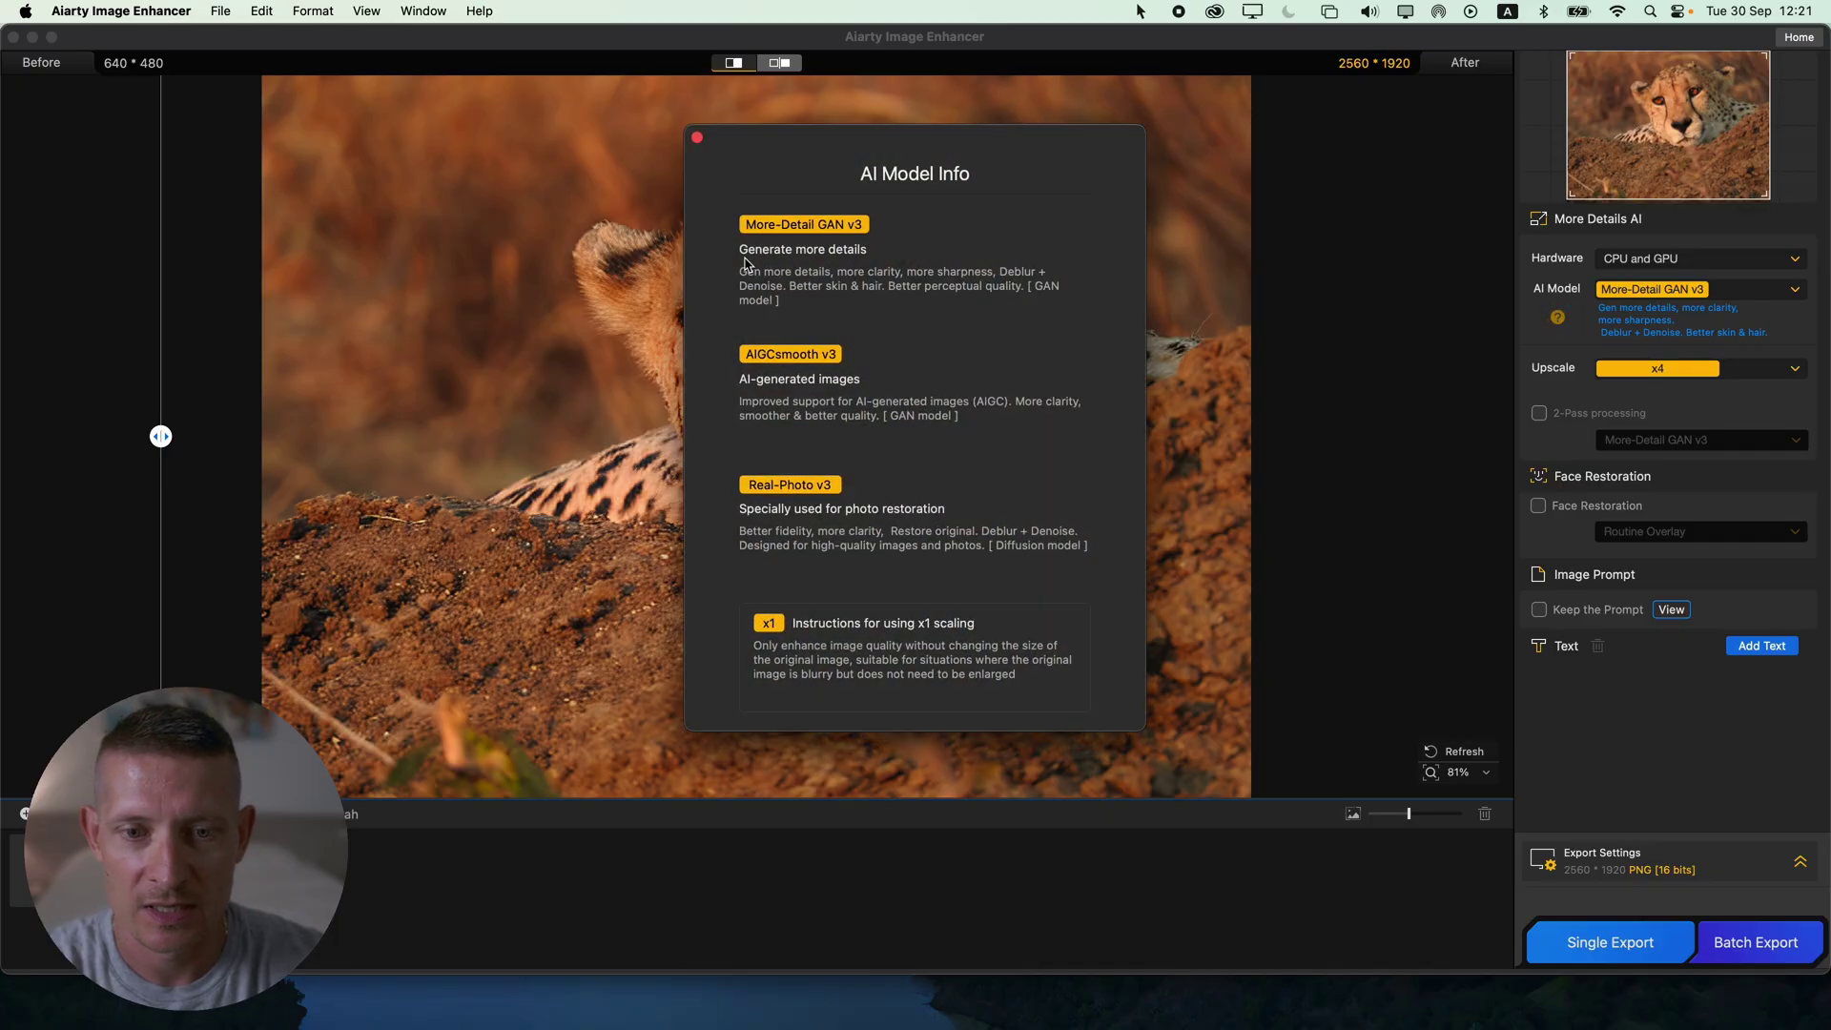
pyautogui.click(696, 139)
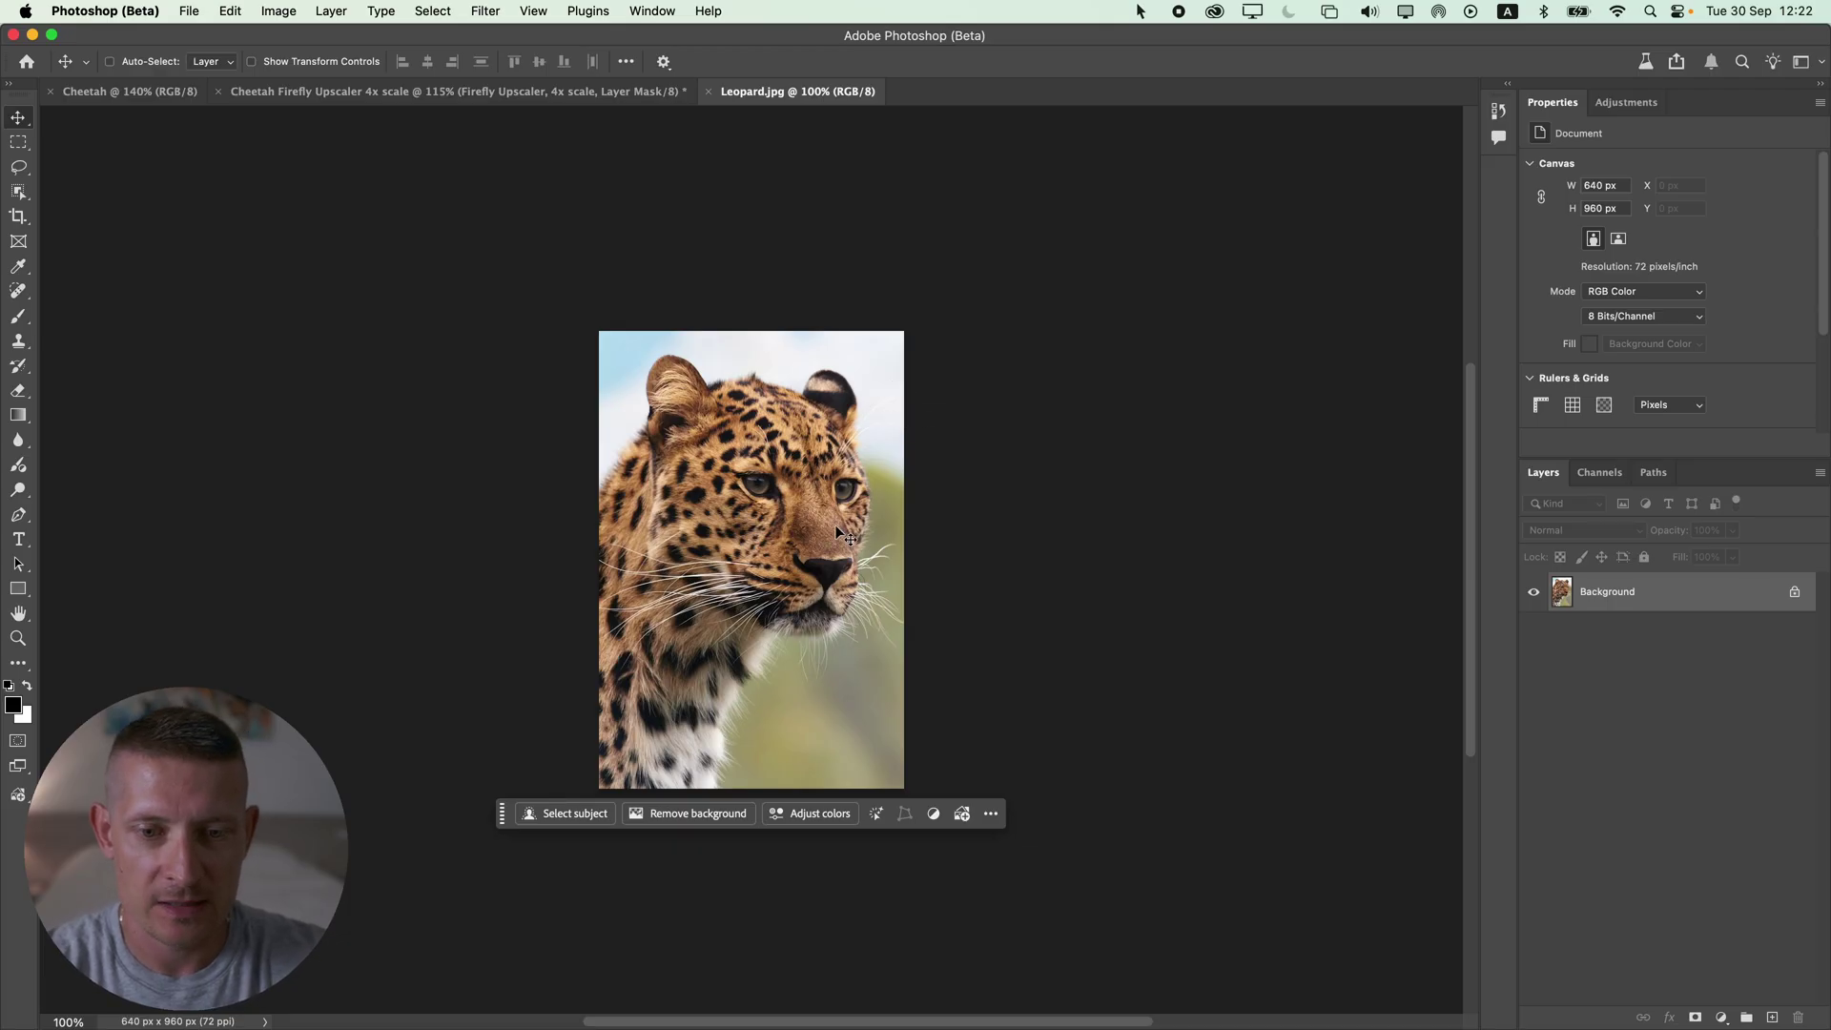
pyautogui.scroll(5, 837, 527)
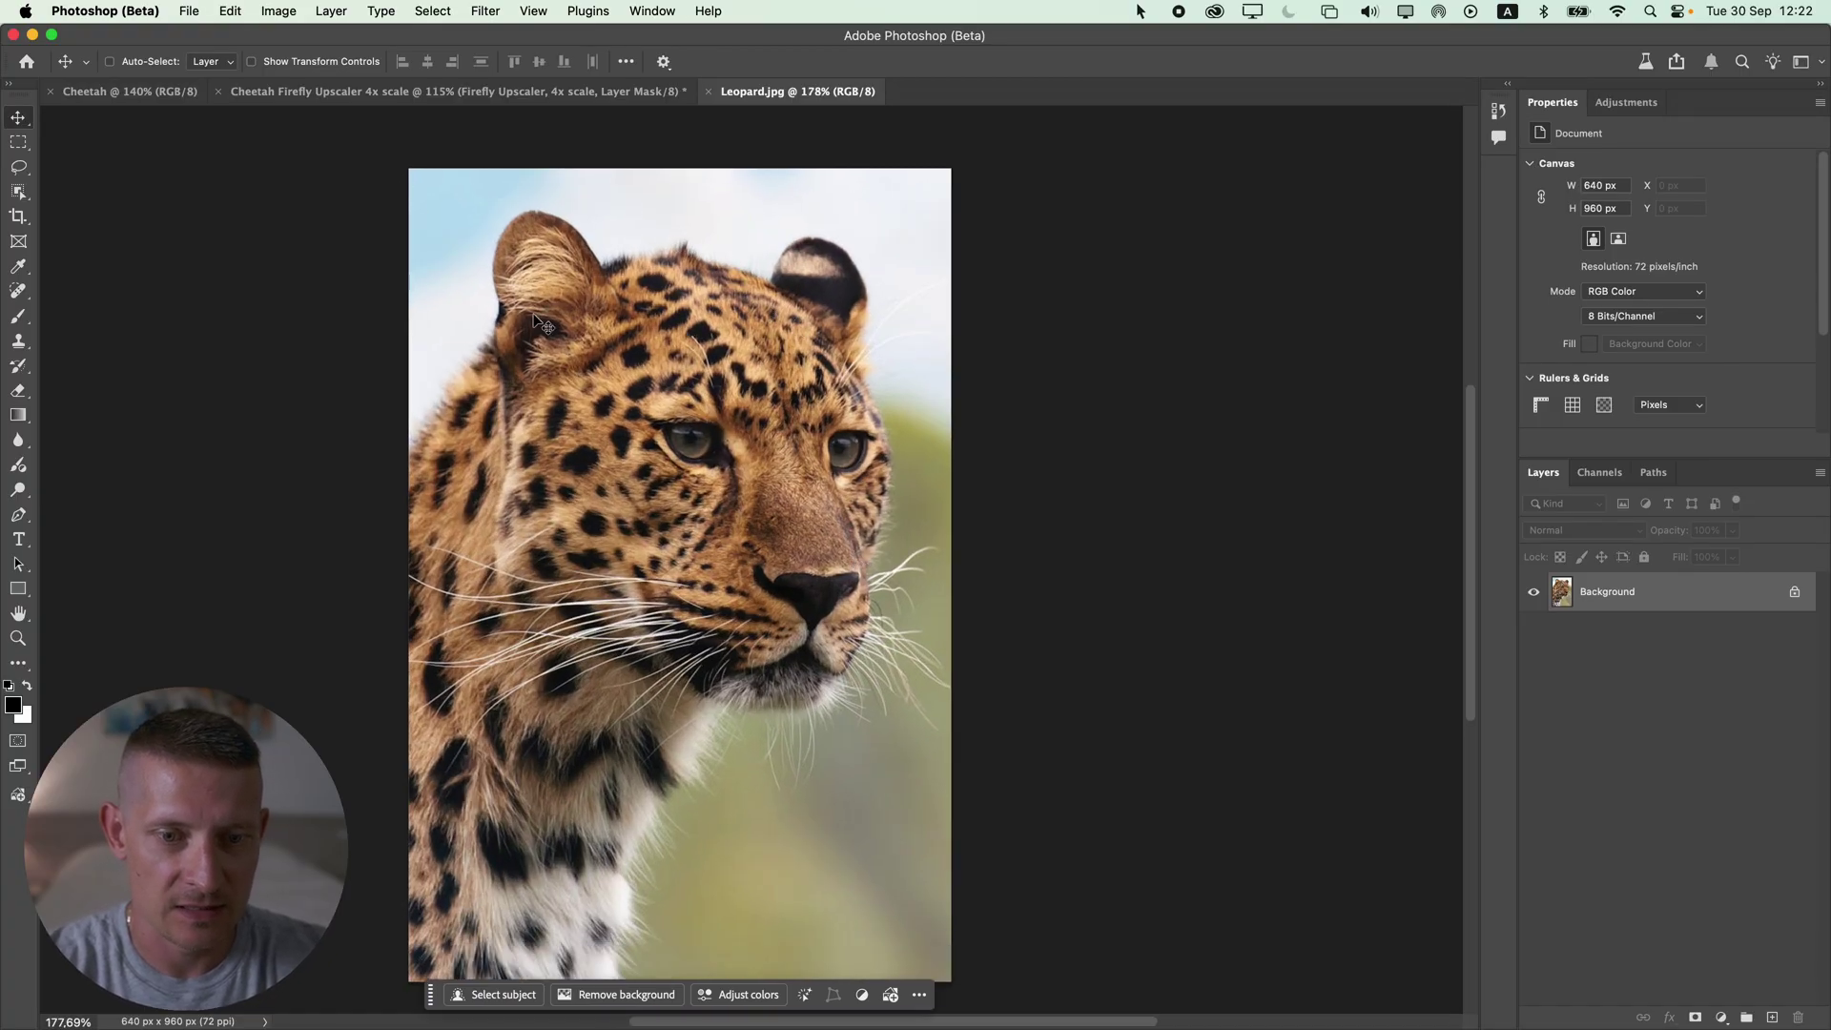
# - Check the leopard's 640 × 960 size in pixels in Image Size
pyautogui.click(278, 11)
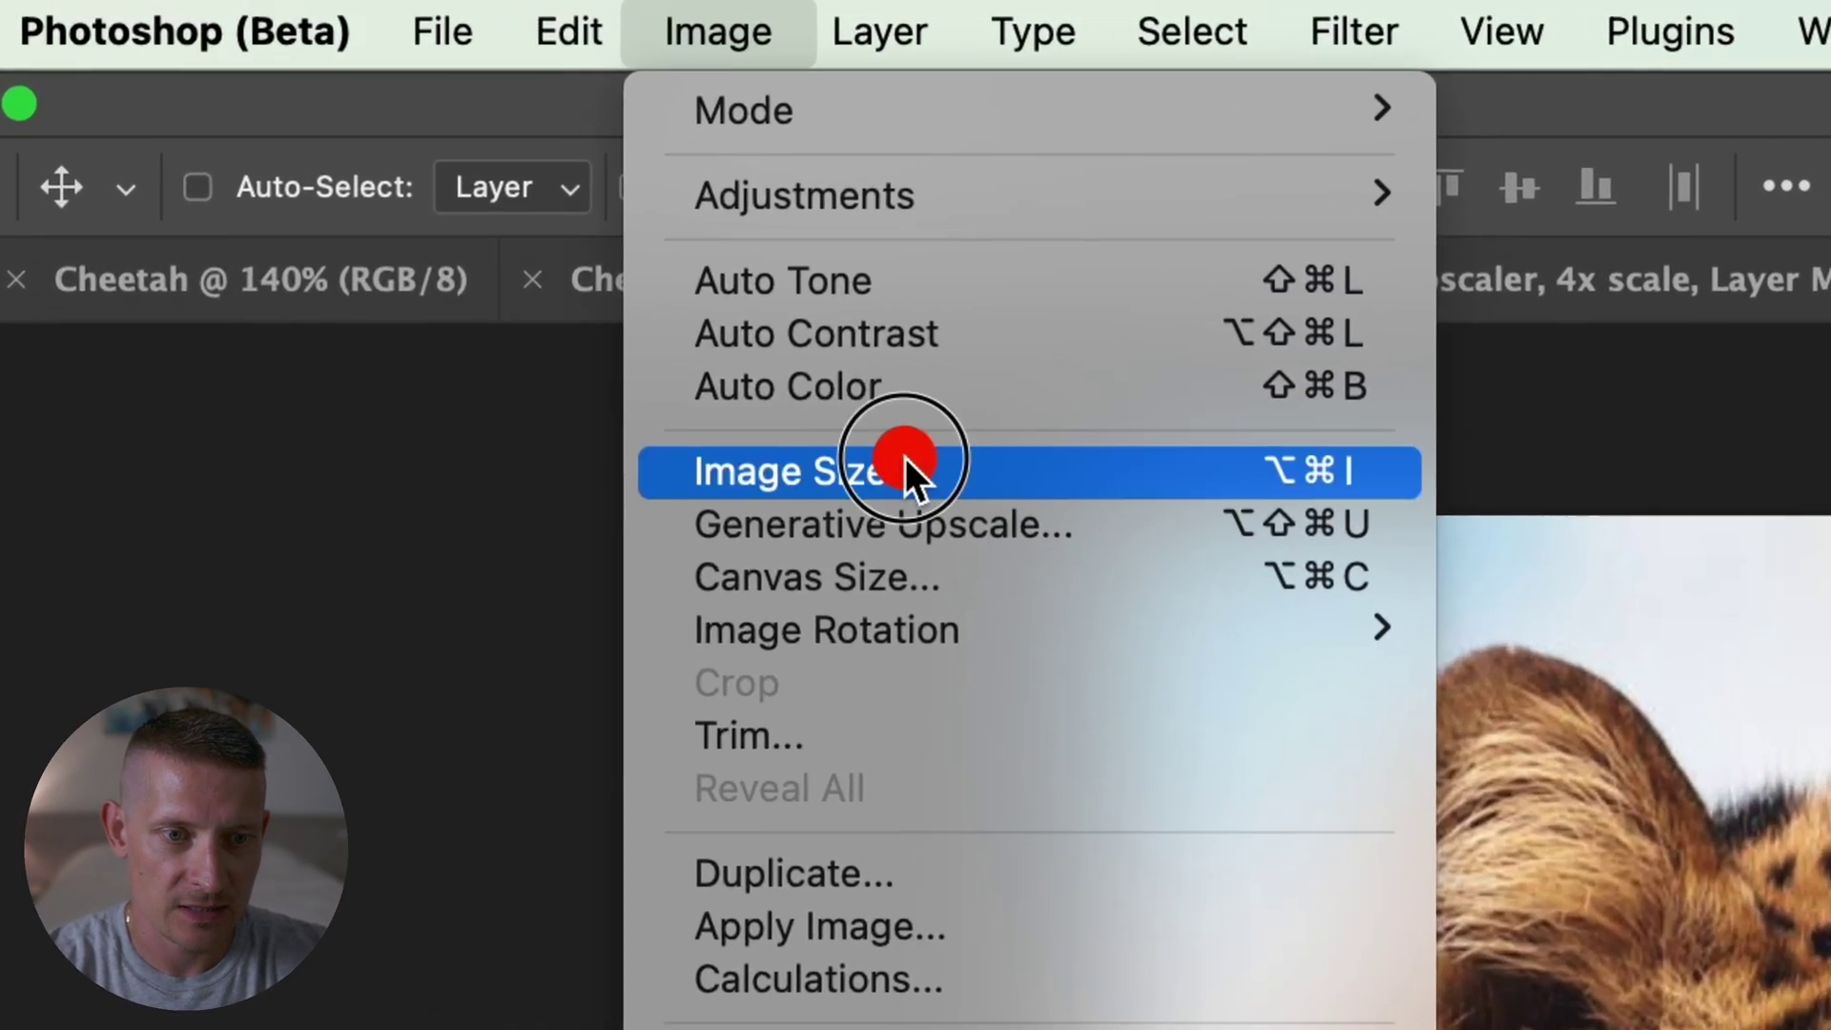
pyautogui.click(355, 170)
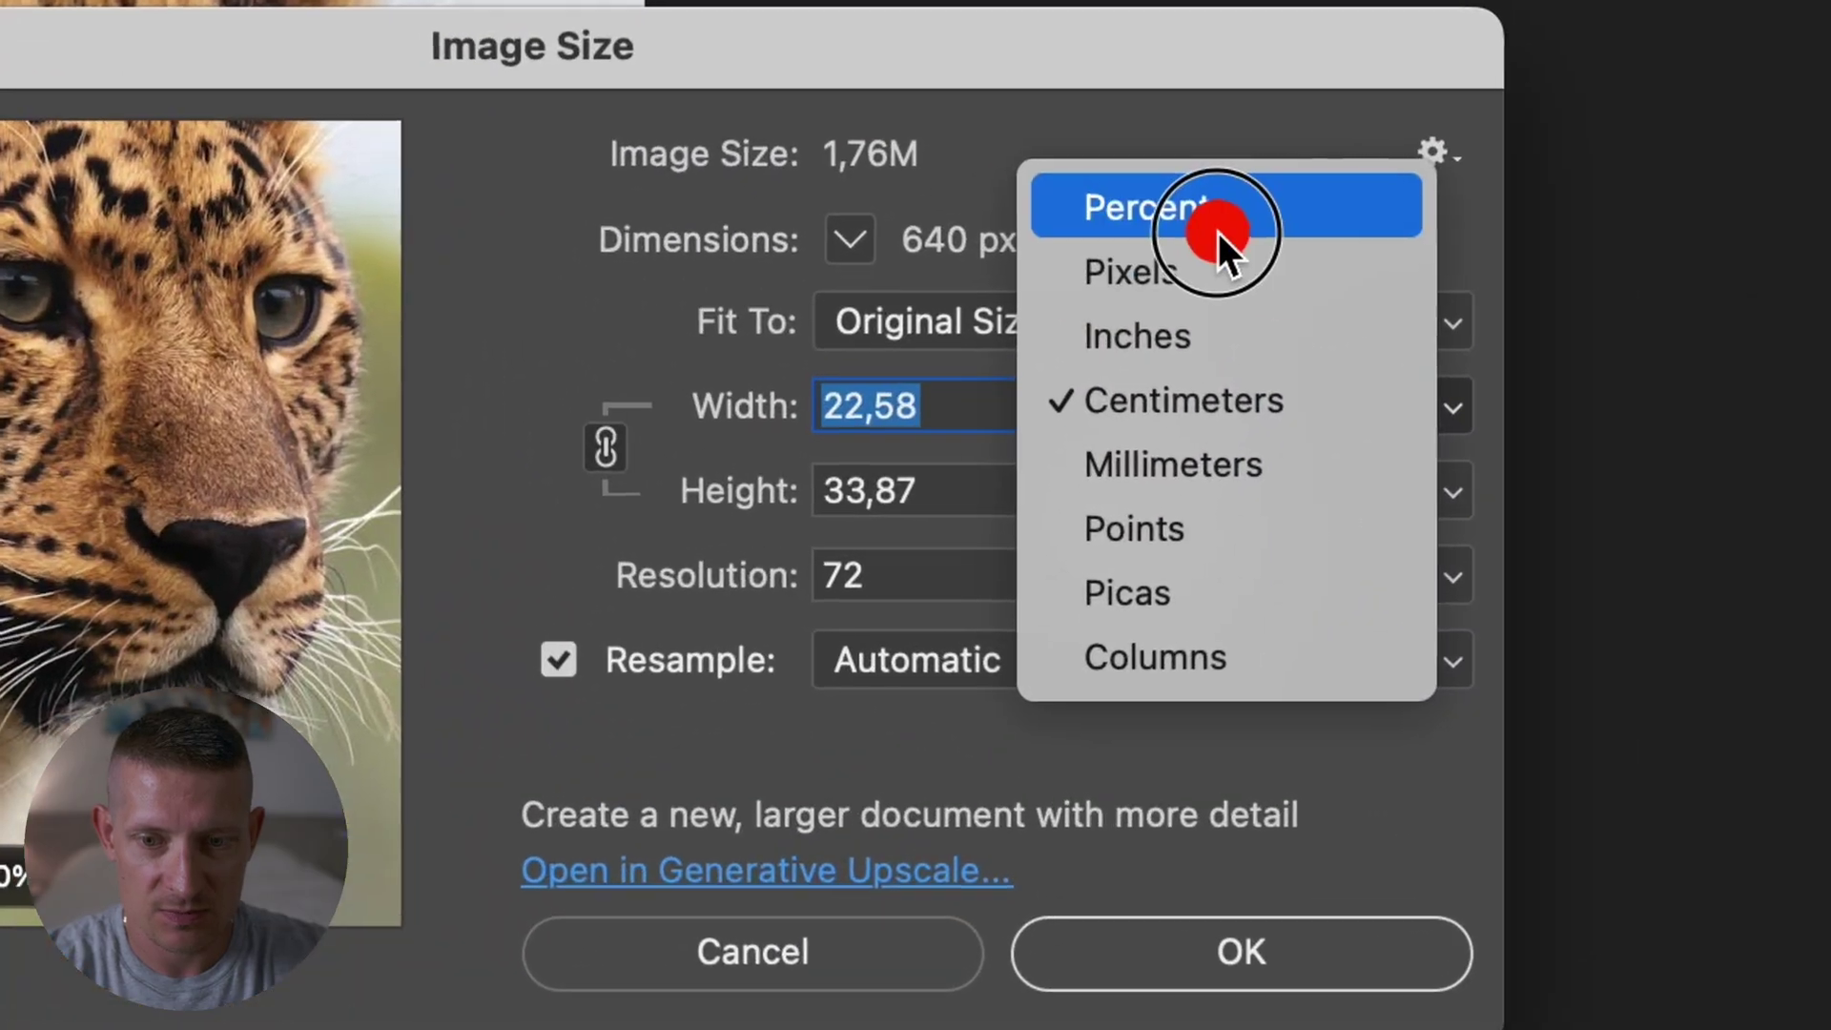
pyautogui.click(1113, 408)
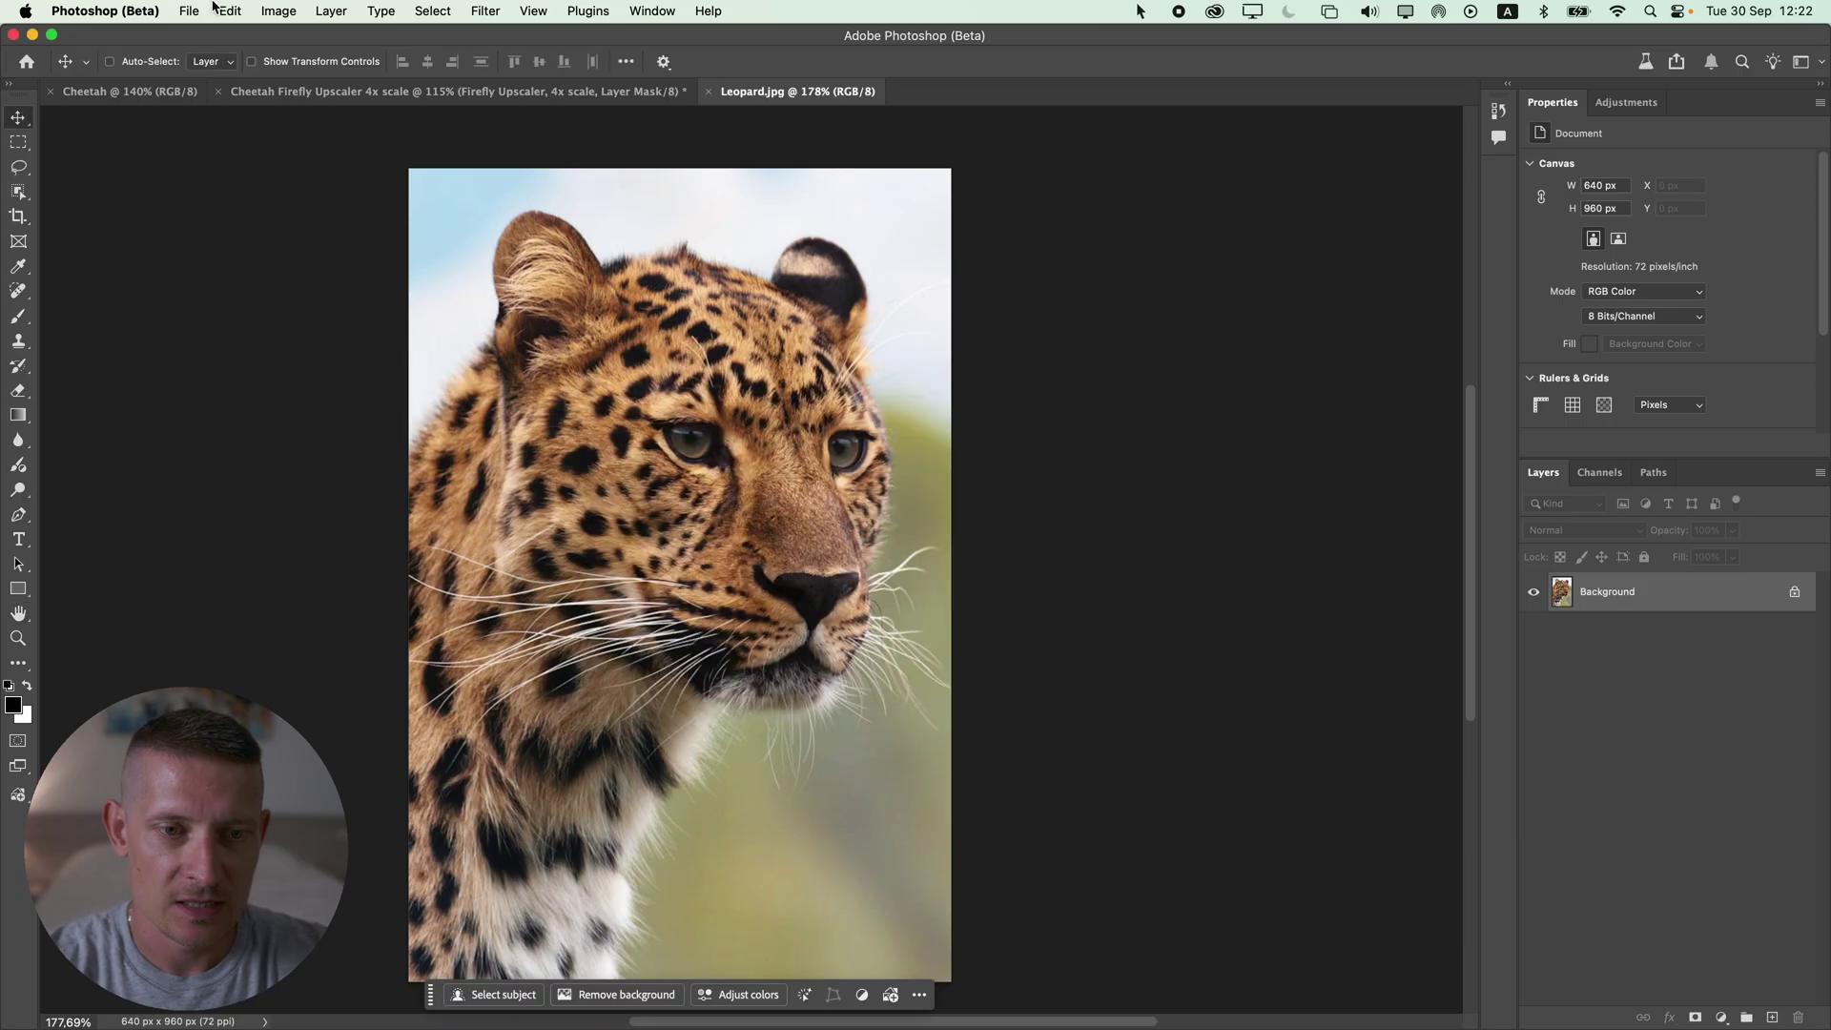
# - Generative Upscale the leopard 4x to 2560 × 3840 px and toggle the top layer to compare
pyautogui.click(272, 12)
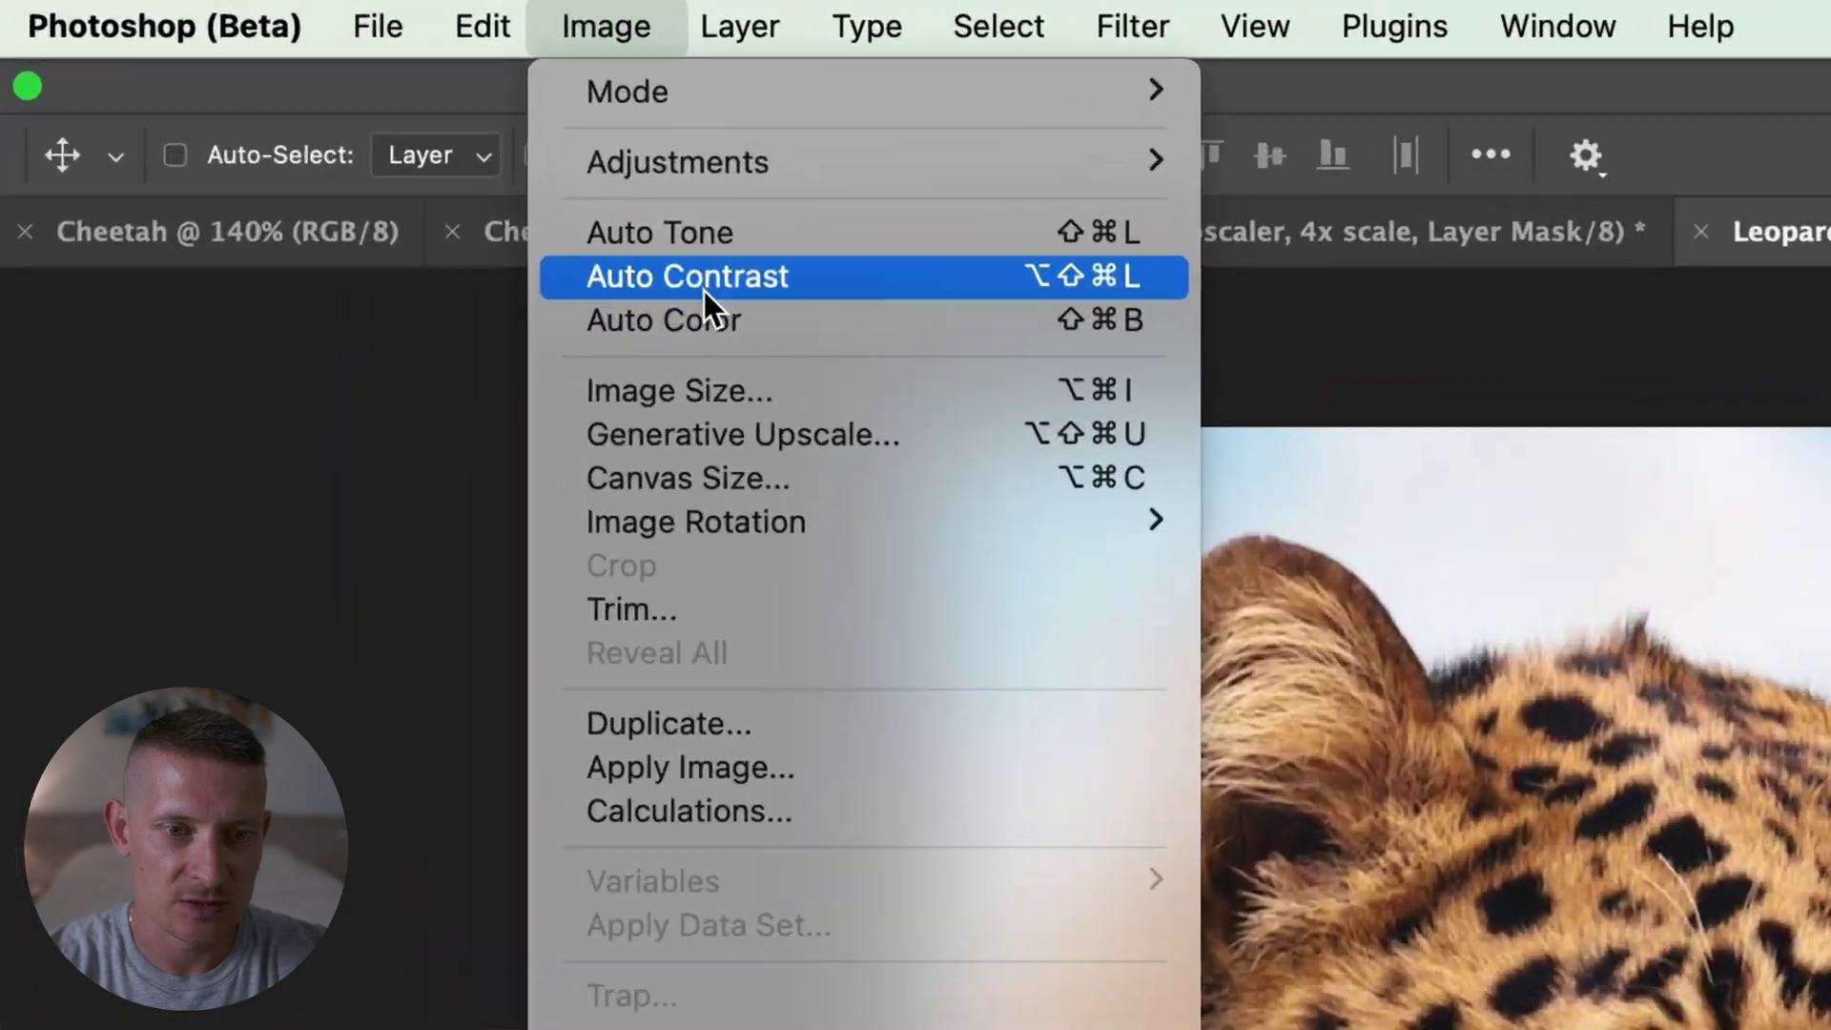
pyautogui.click(830, 434)
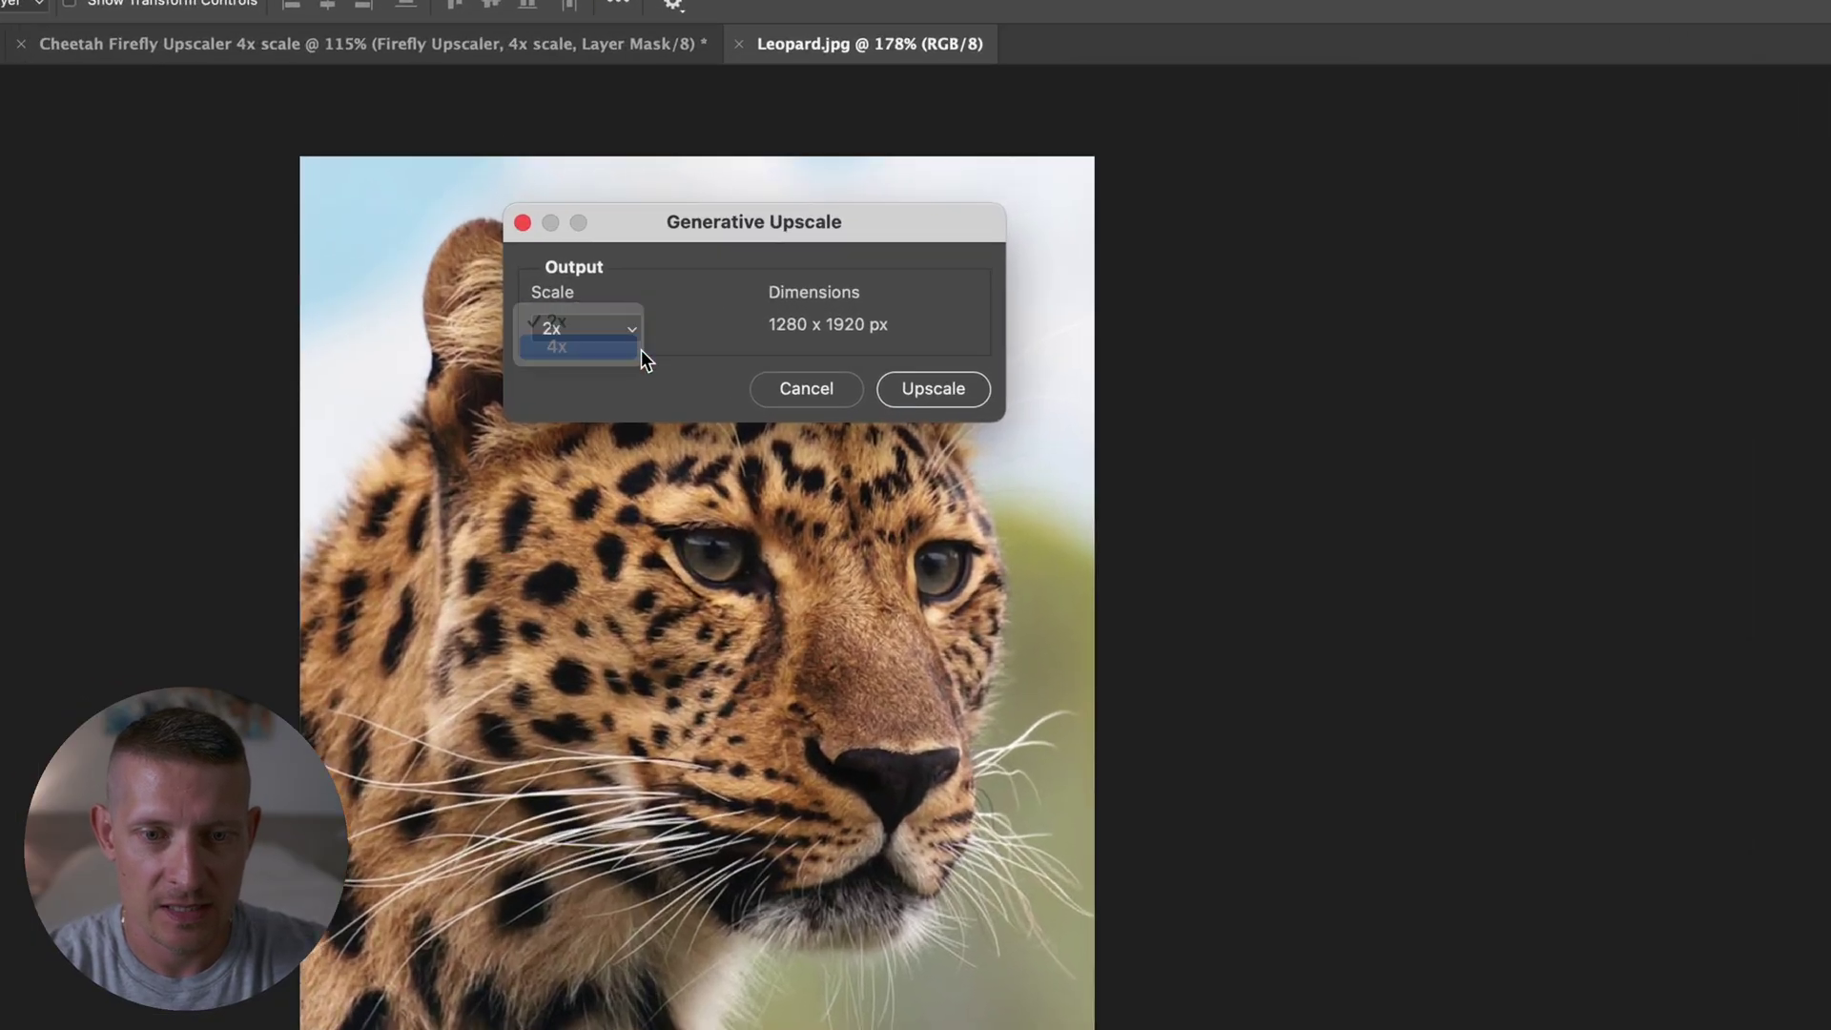
pyautogui.click(625, 297)
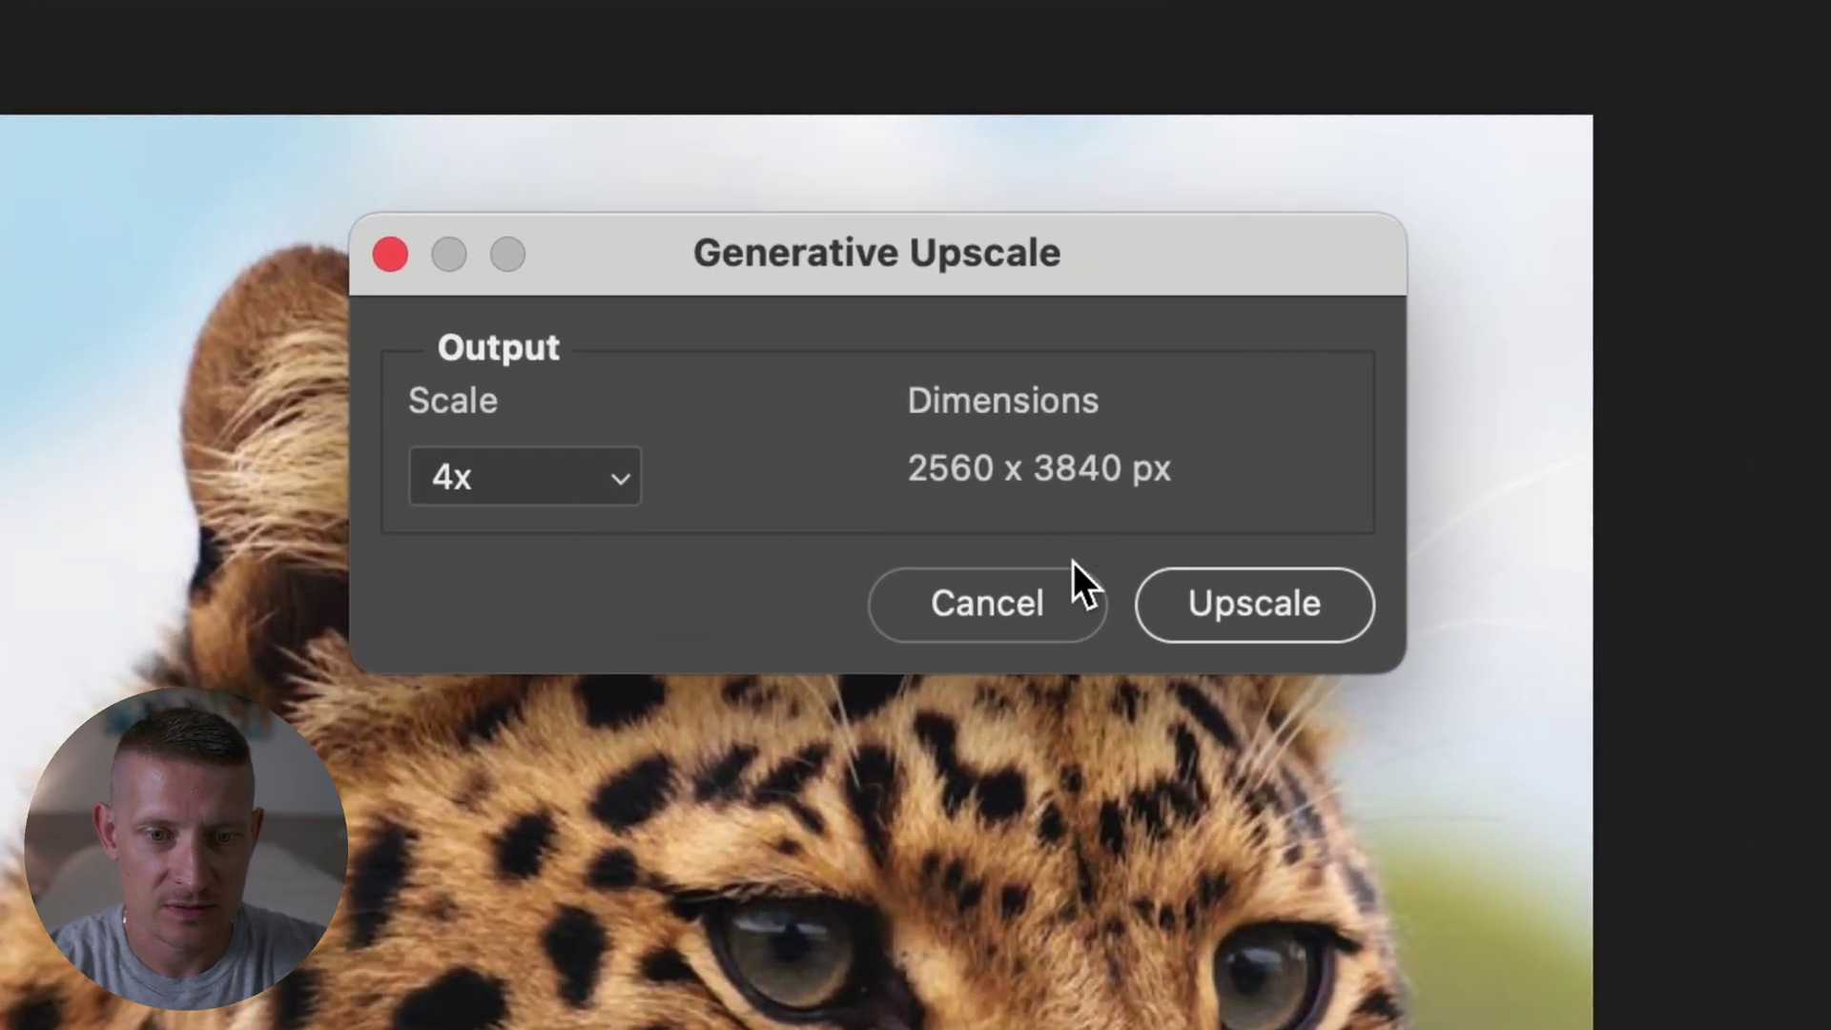
pyautogui.click(1311, 613)
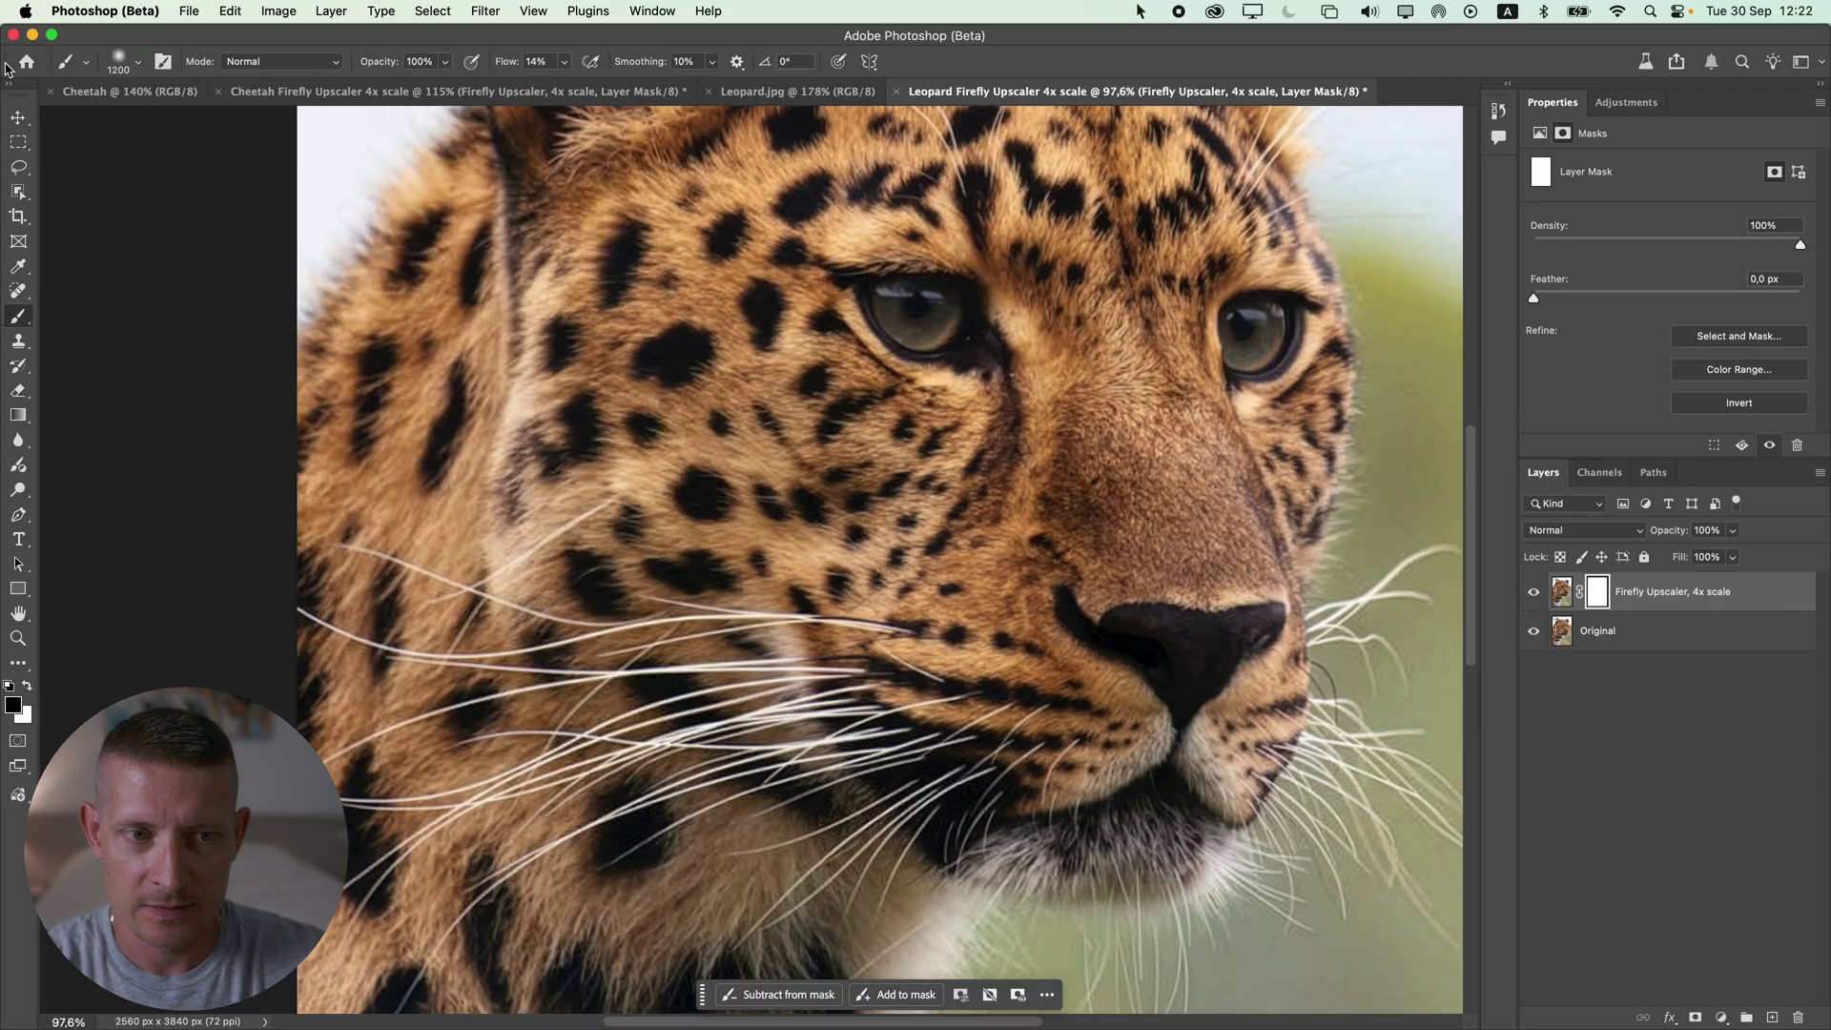
pyautogui.click(29, 115)
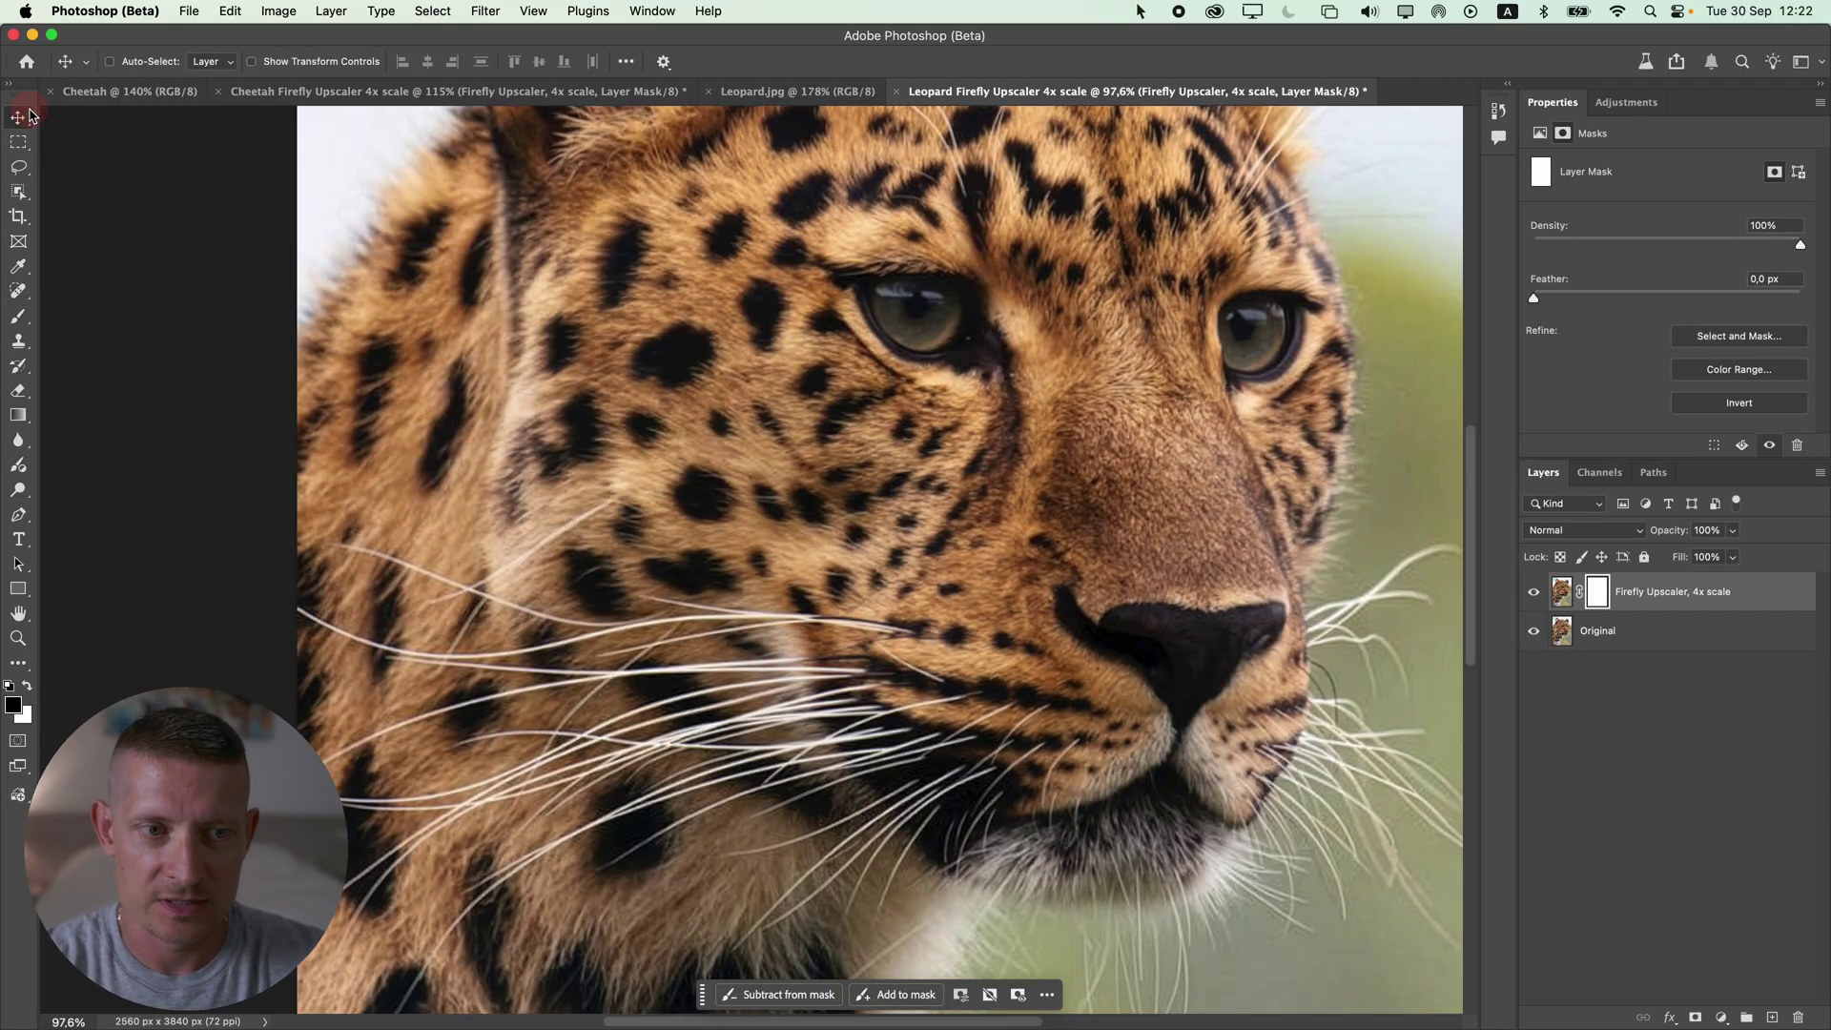
pyautogui.click(1546, 597)
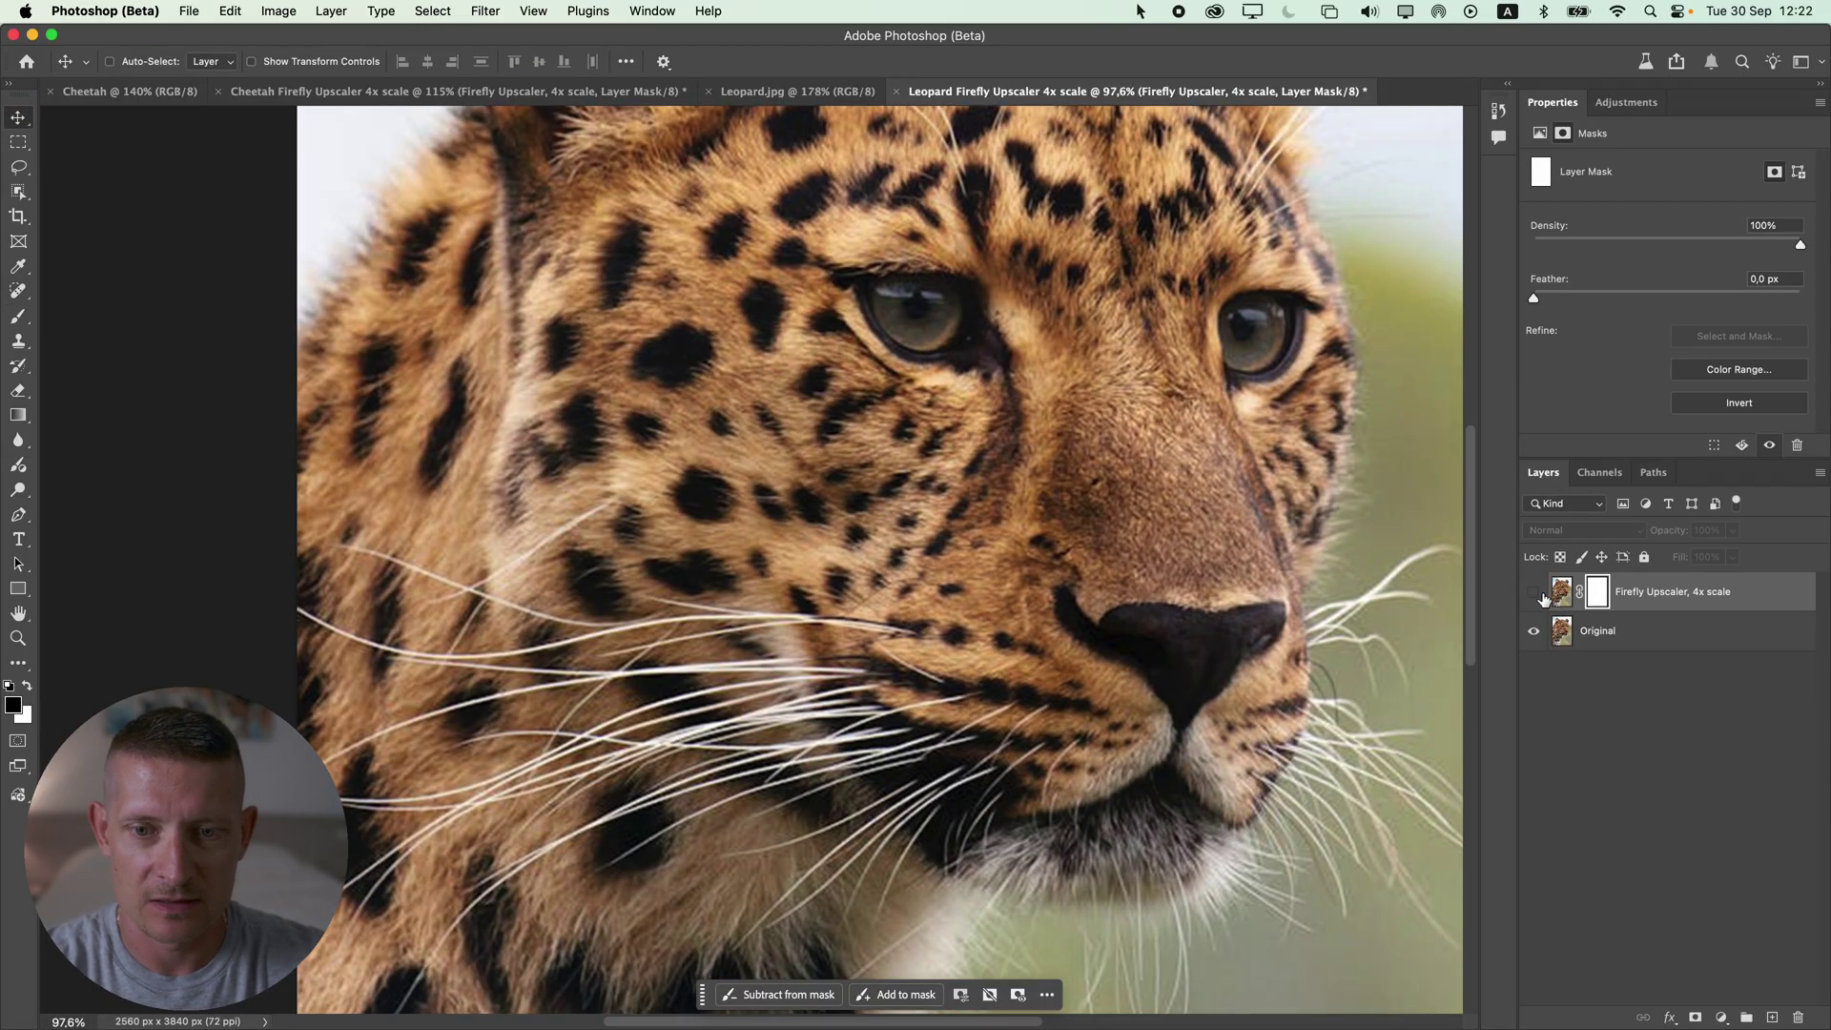
pyautogui.click(1546, 597)
pyautogui.scroll(3, 939, 465)
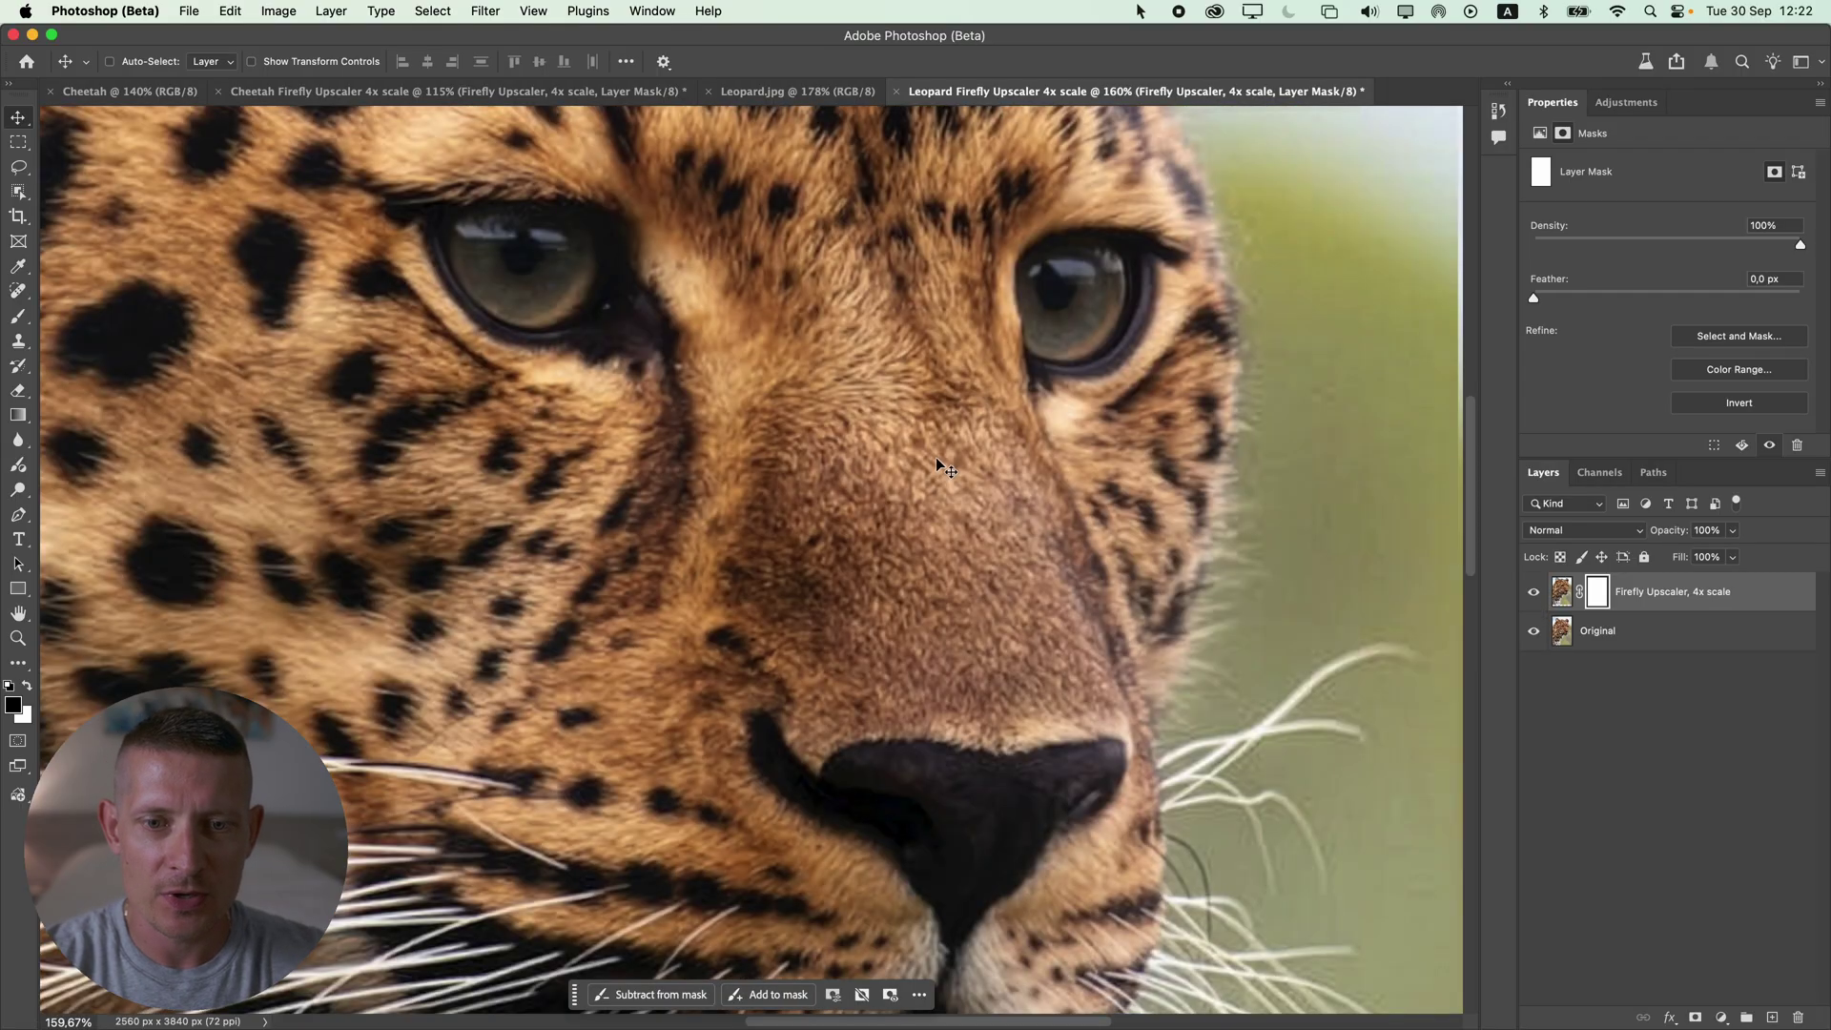
pyautogui.scroll(-4, 949, 450)
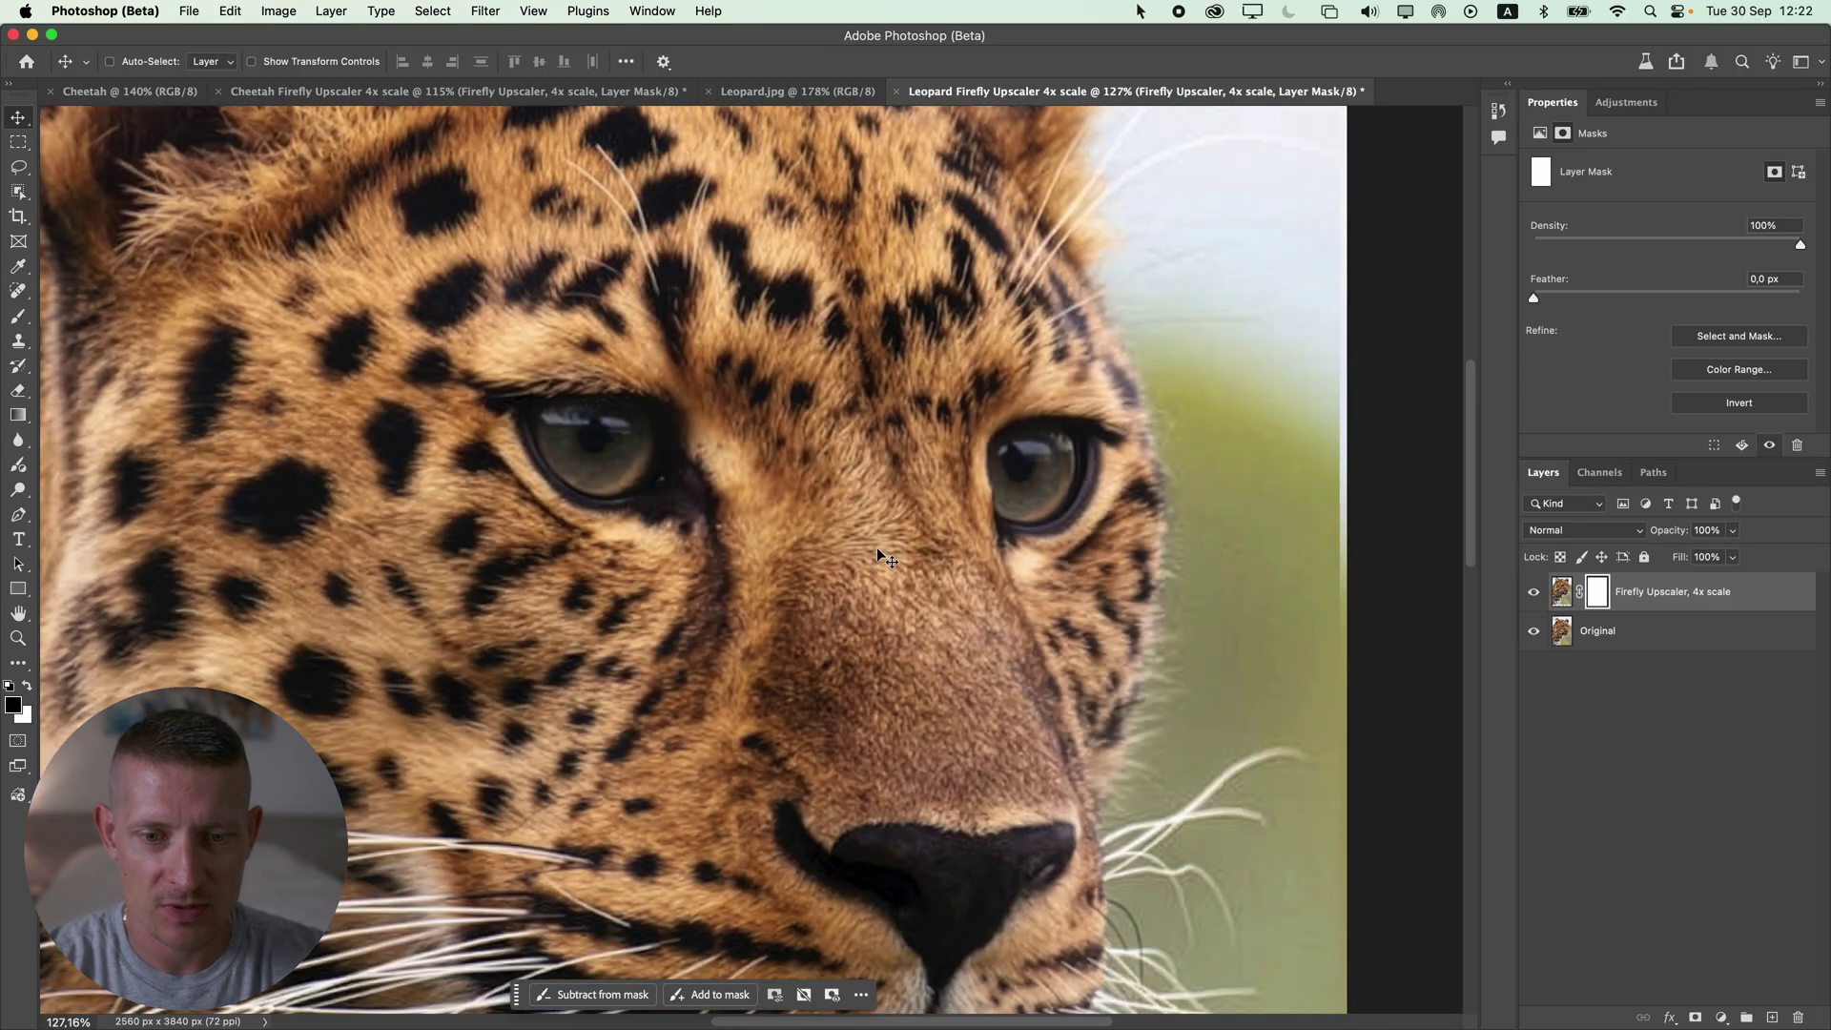
pyautogui.scroll(-2, 873, 611)
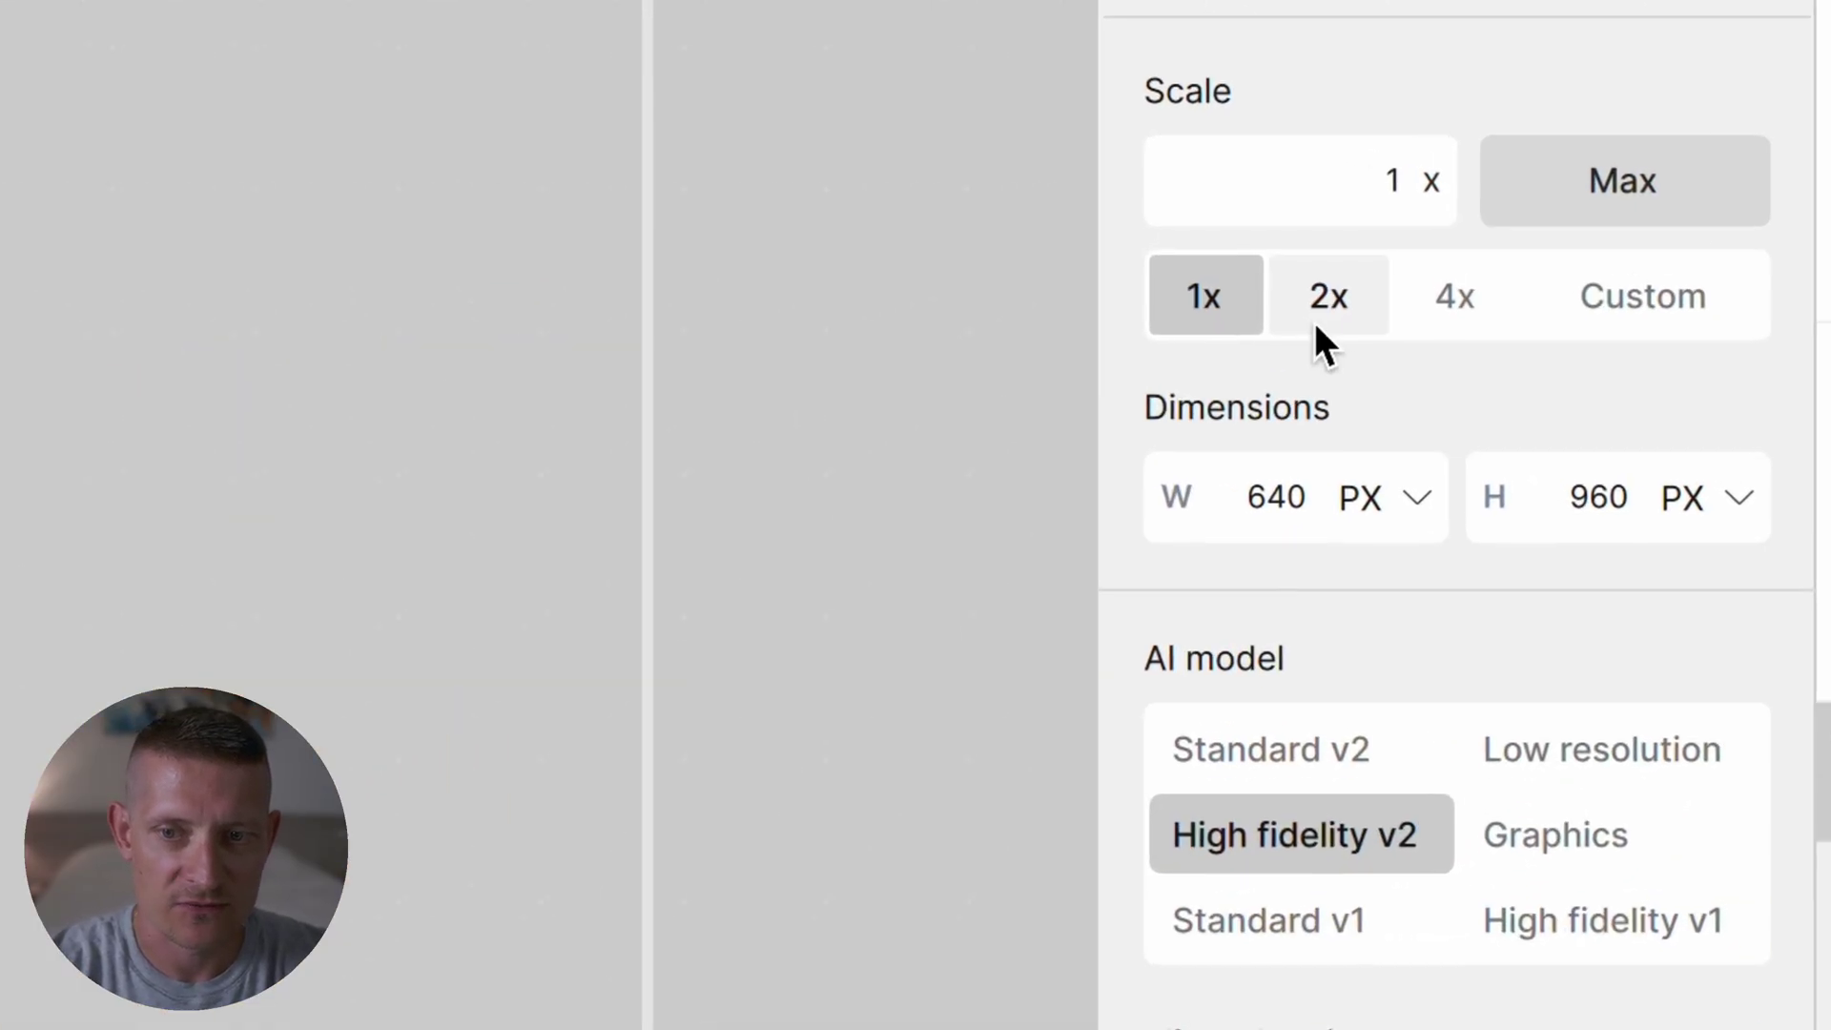
# - Set the Topaz leopard upscale to 4x (2560 × 3840) and compare original versus enhanced face
pyautogui.click(1460, 300)
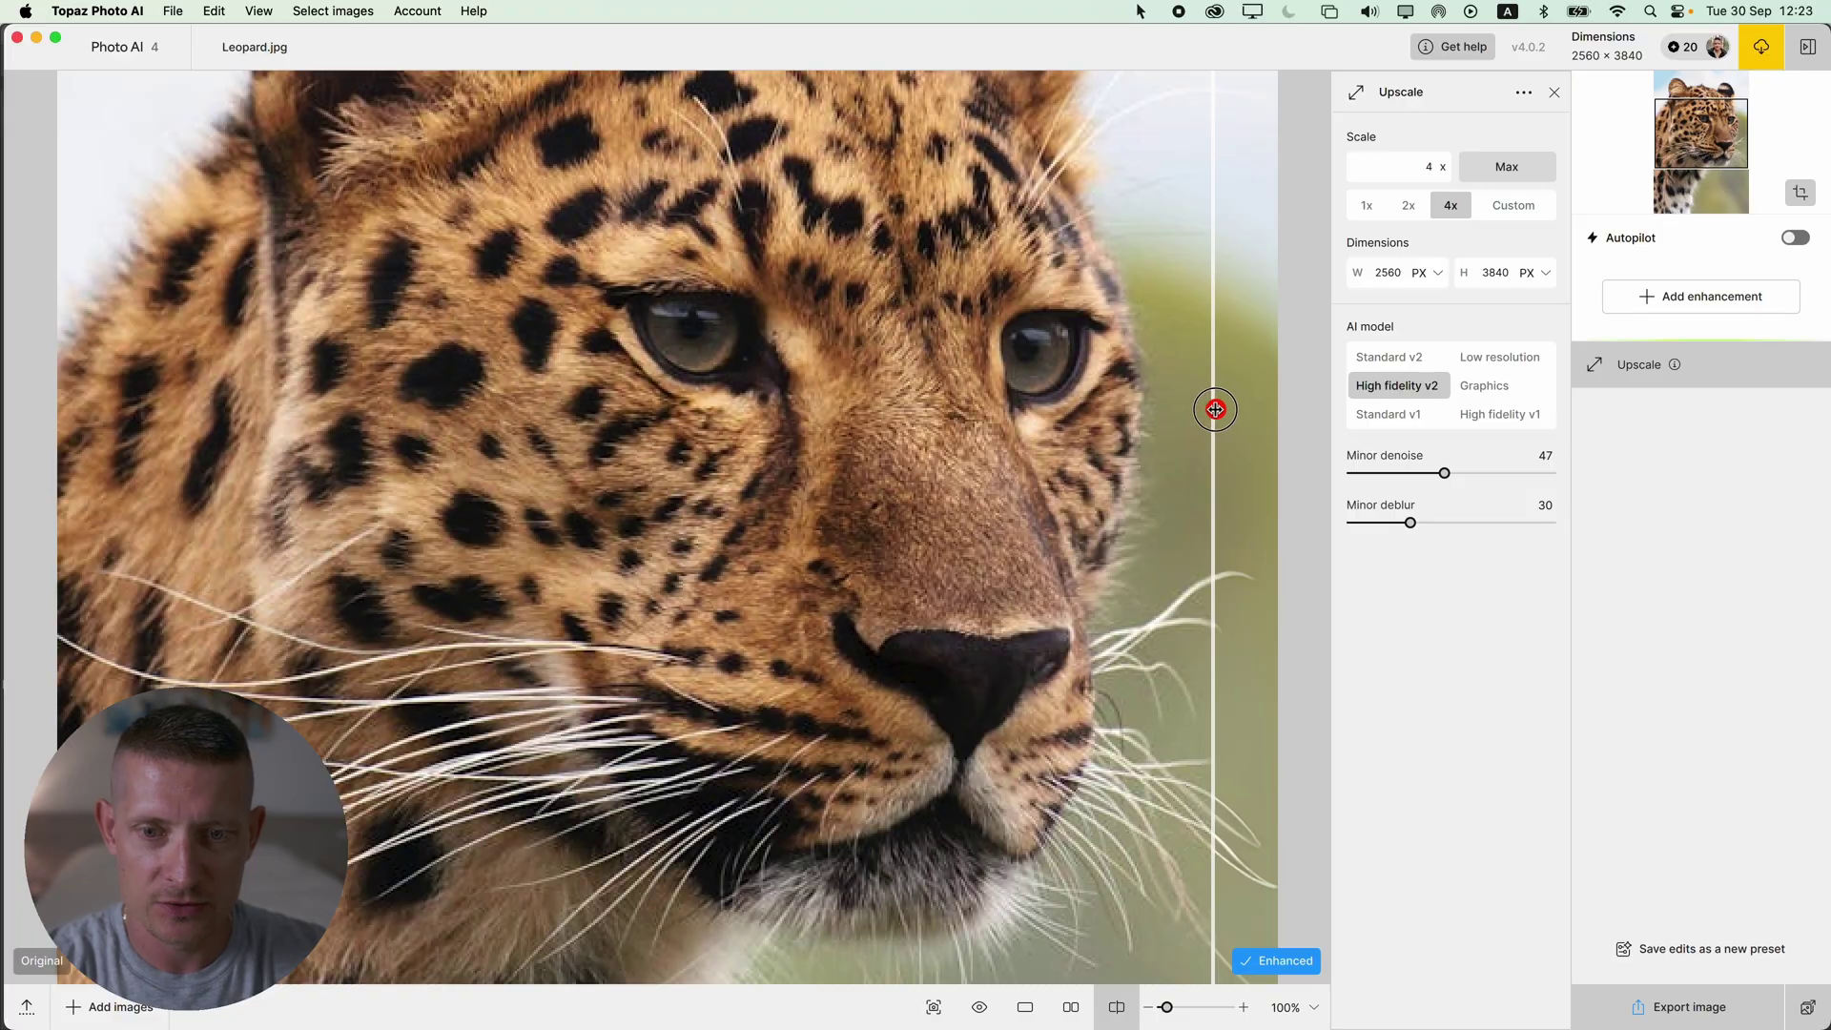
pyautogui.moveTo(1214, 409); pyautogui.dragTo(387, 406)
pyautogui.moveTo(1387, 326)
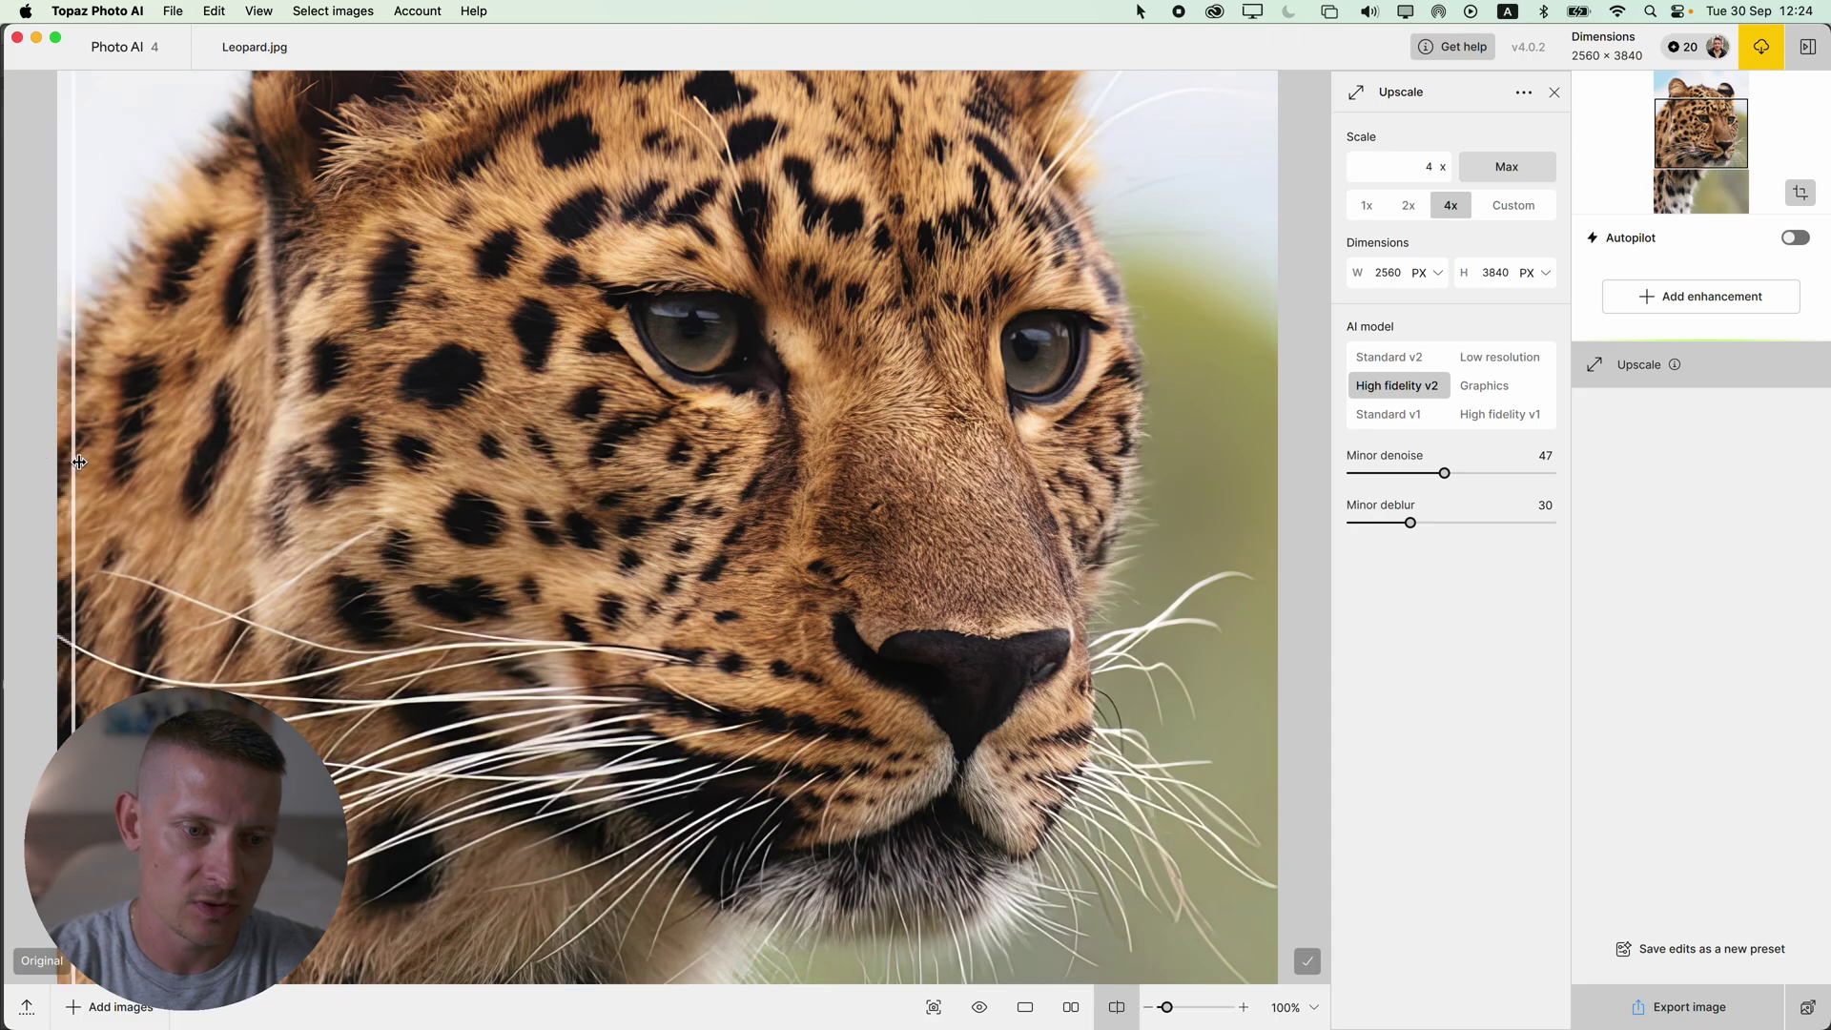
pyautogui.moveTo(79, 462); pyautogui.dragTo(181, 421)
pyautogui.scroll(-3, 826, 413)
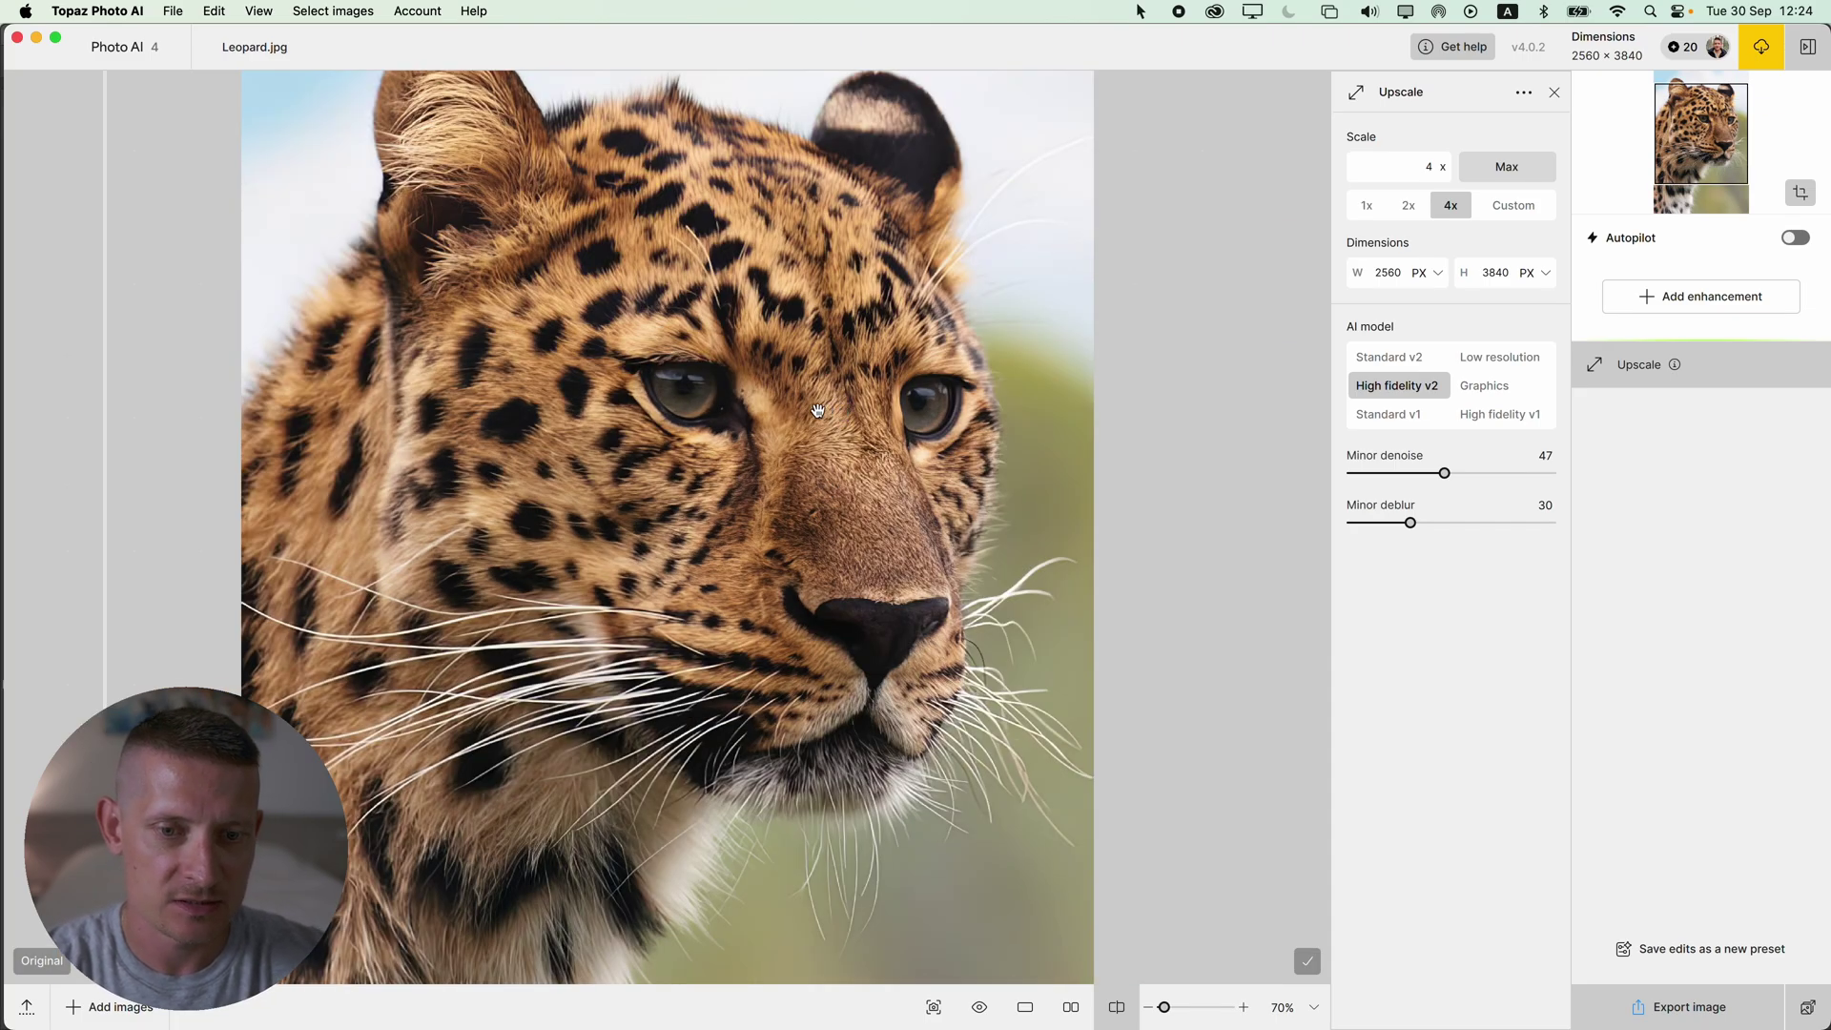
pyautogui.press('super+Tab')
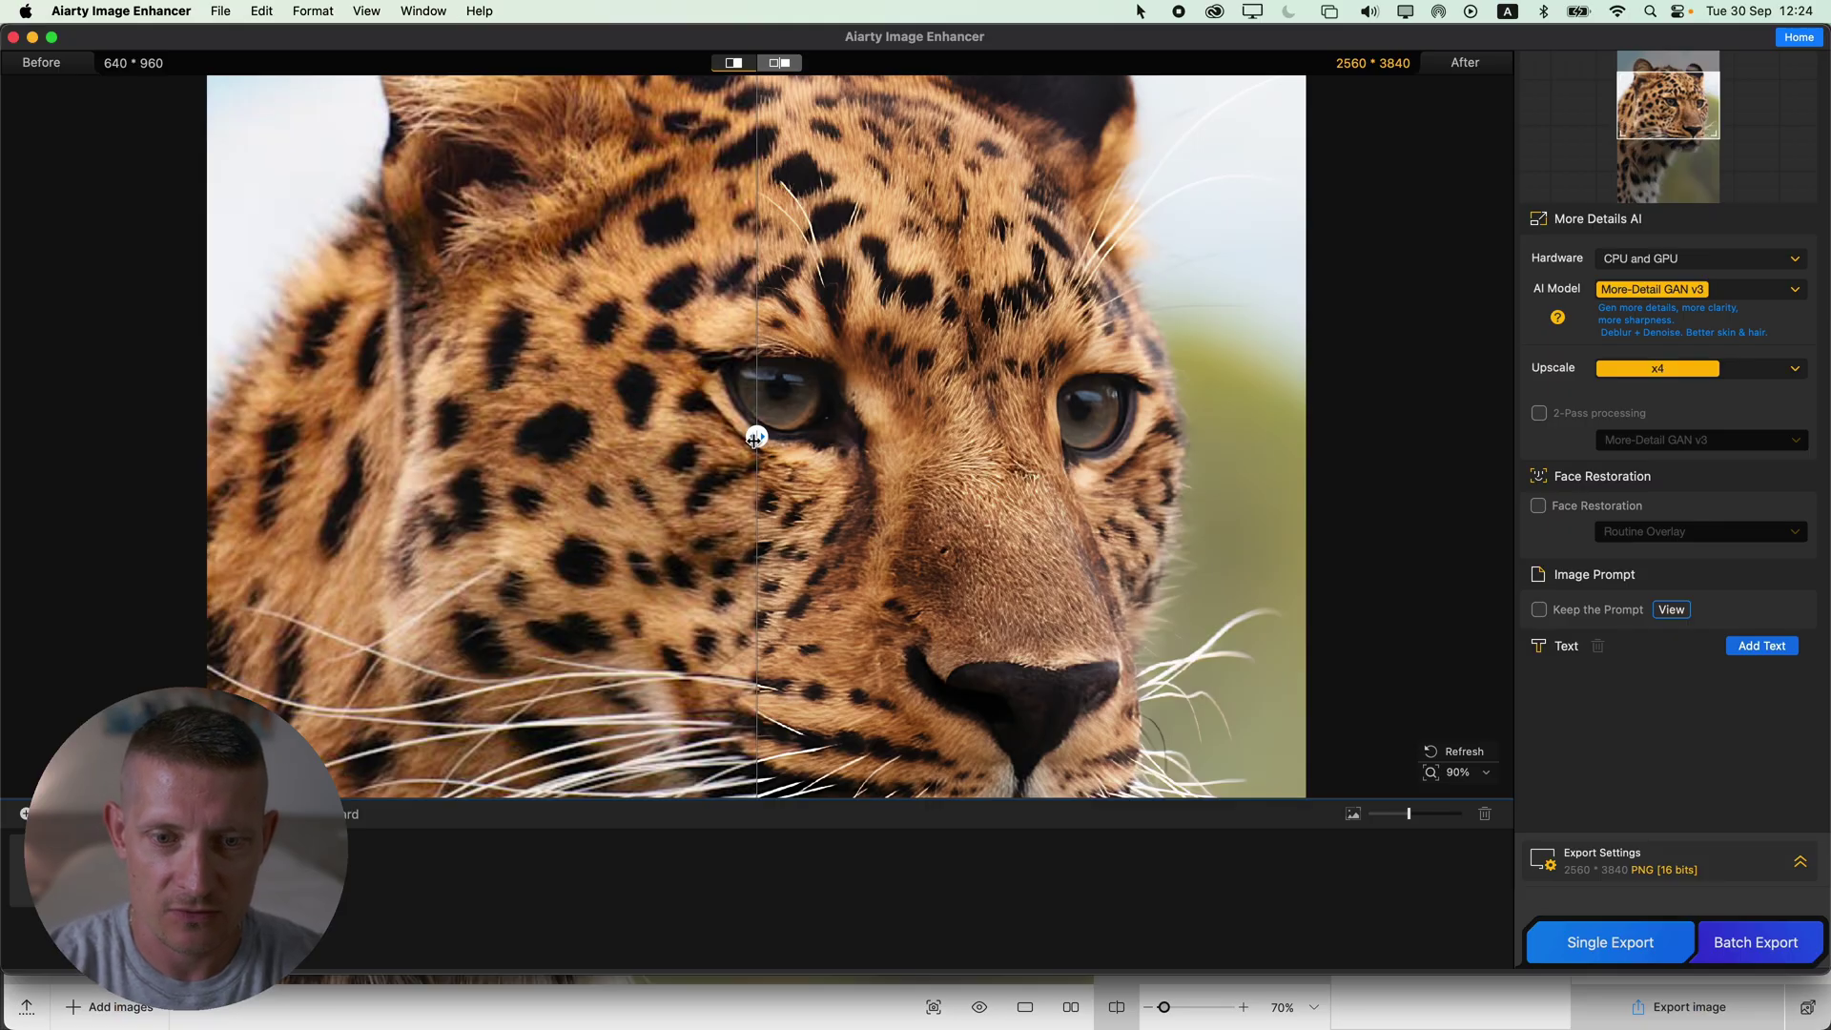
# - Compare the leopard's face before and after, then enable 2-Pass processing on More-Detail GAN v3
pyautogui.moveTo(707, 466)
pyautogui.mouseDown()
pyautogui.moveTo(642, 401)
pyautogui.moveTo(720, 376)
pyautogui.mouseUp()
pyautogui.moveTo(756, 436); pyautogui.dragTo(1258, 434)
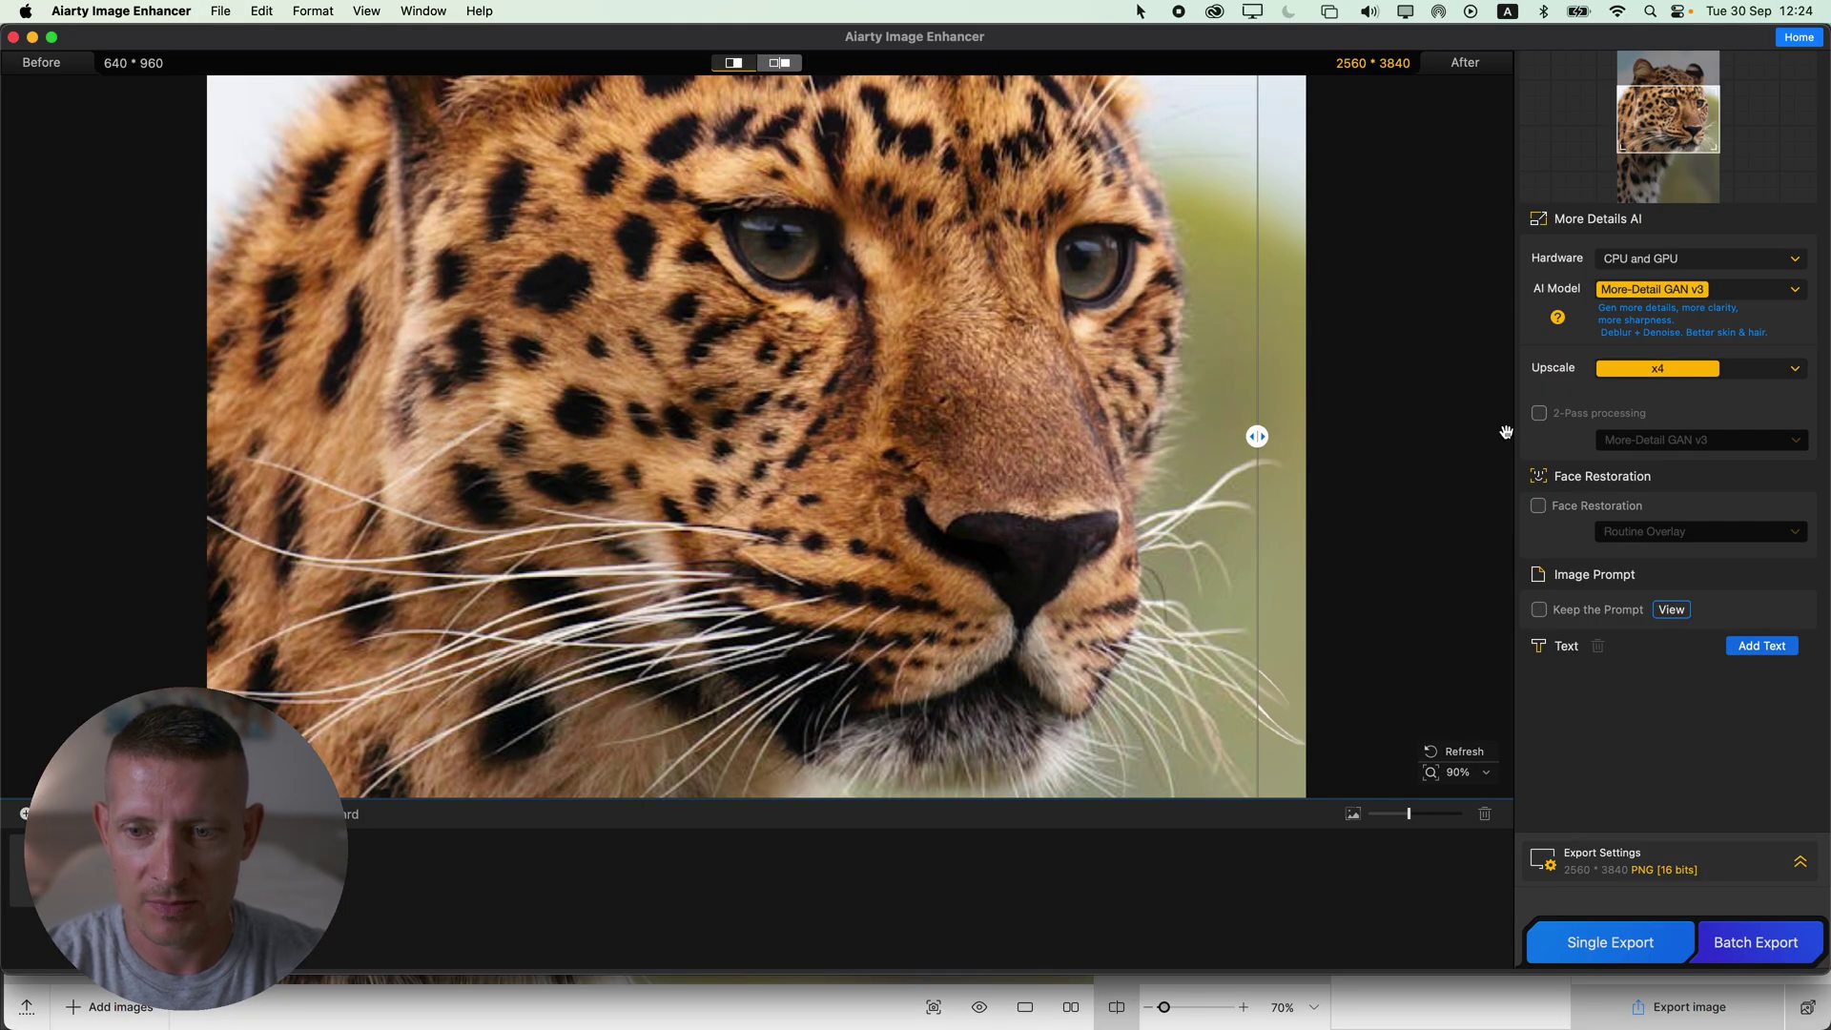
pyautogui.click(1540, 415)
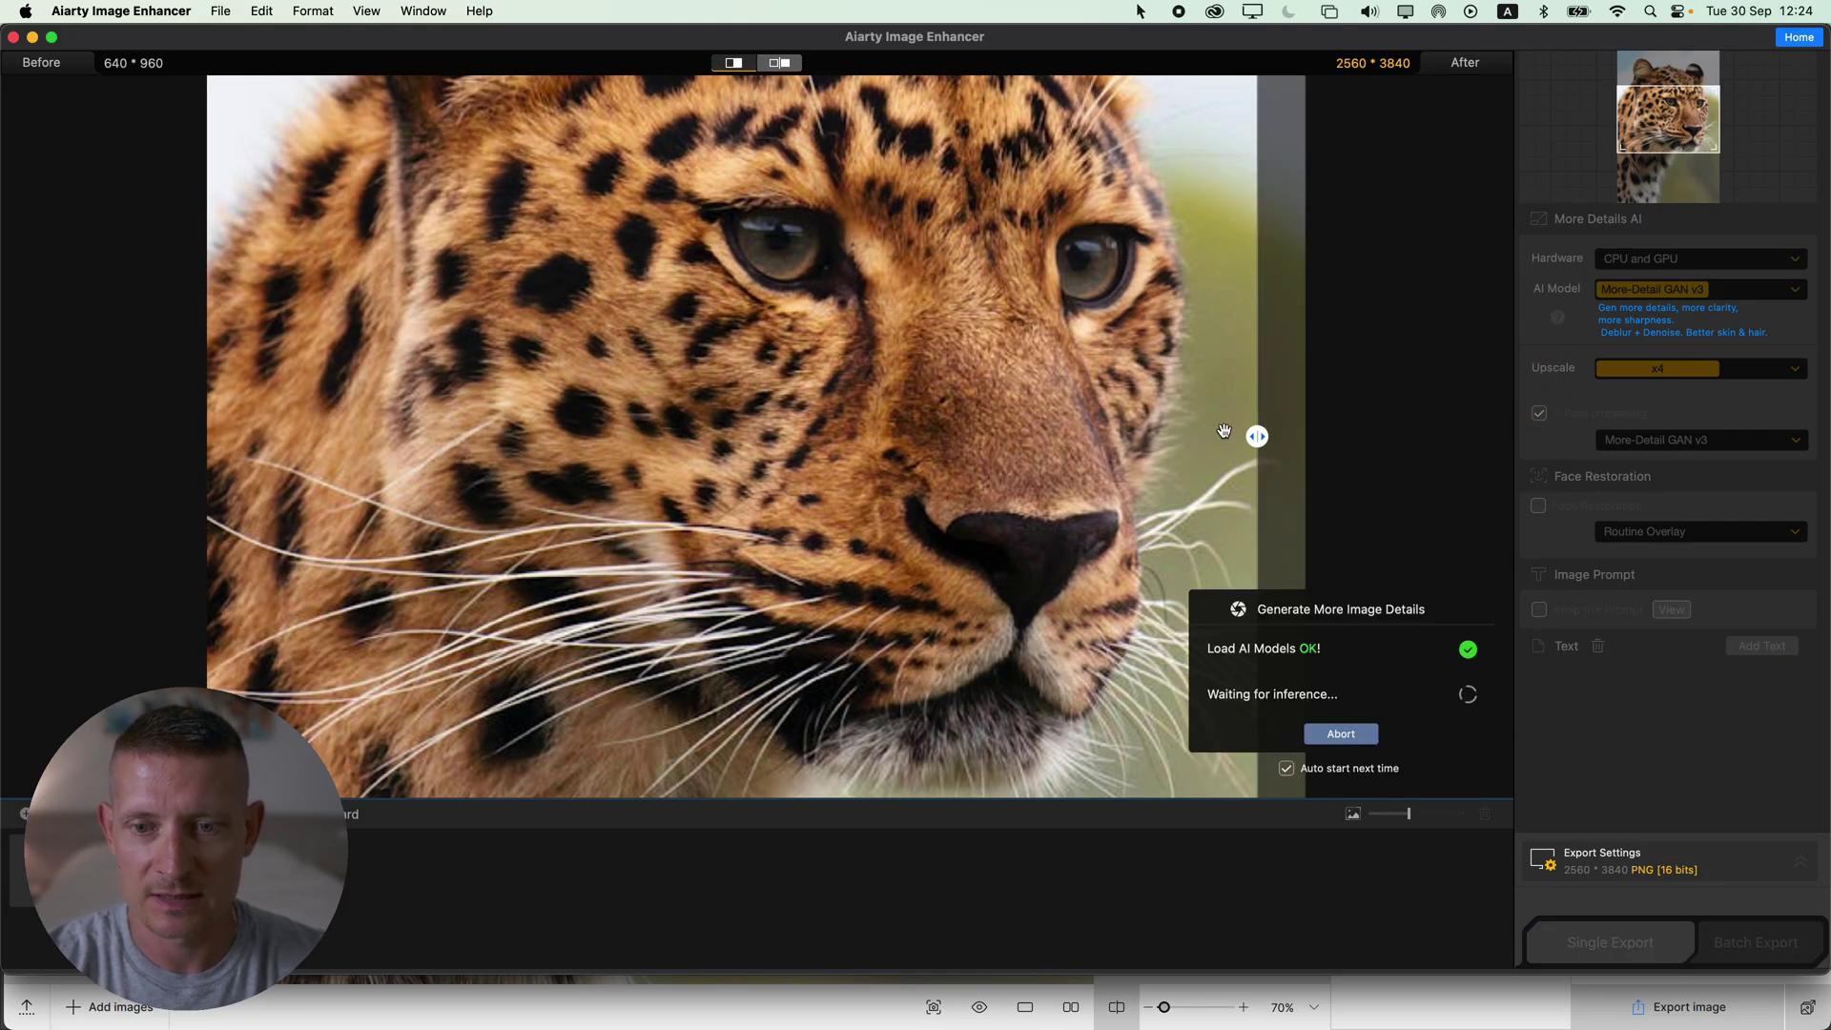